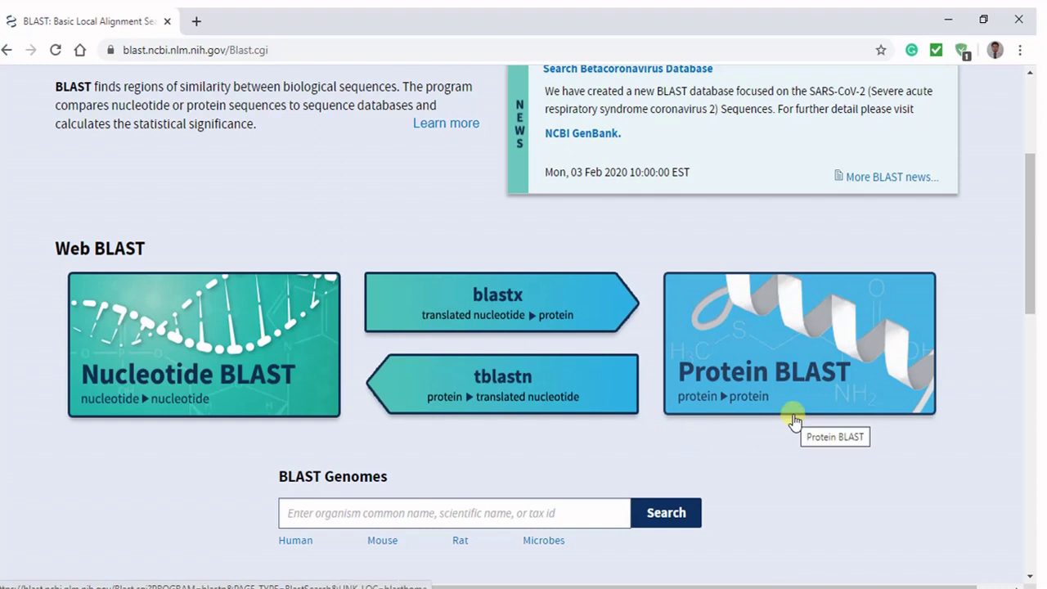
# Step: Look over the BLAST home page's Web BLAST and specialized searches, and open the Nucleotide BLAST search form
pyautogui.scroll(-1, 955, 438)
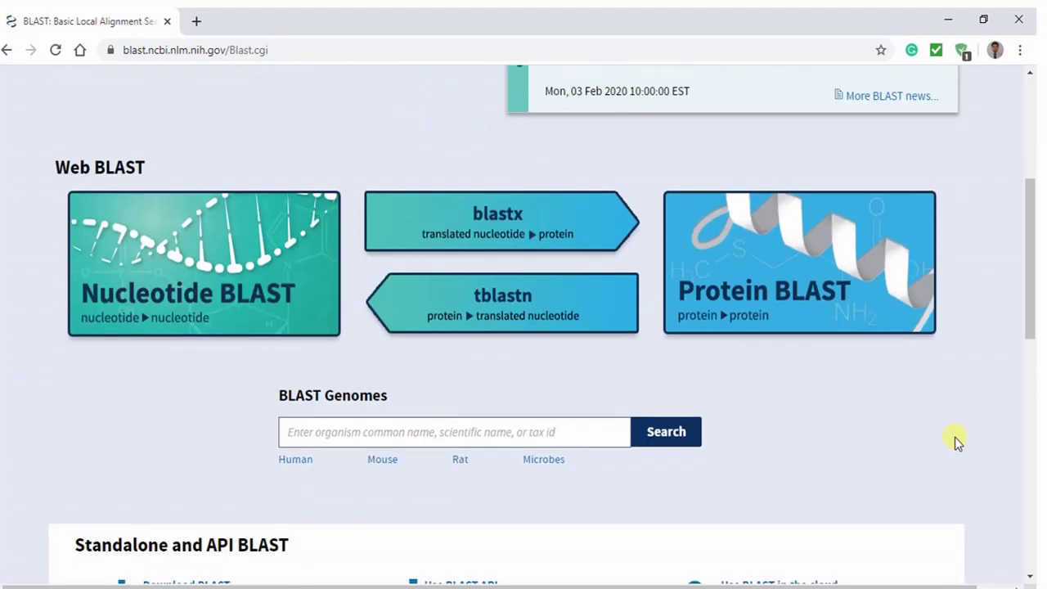
pyautogui.scroll(-2, 955, 437)
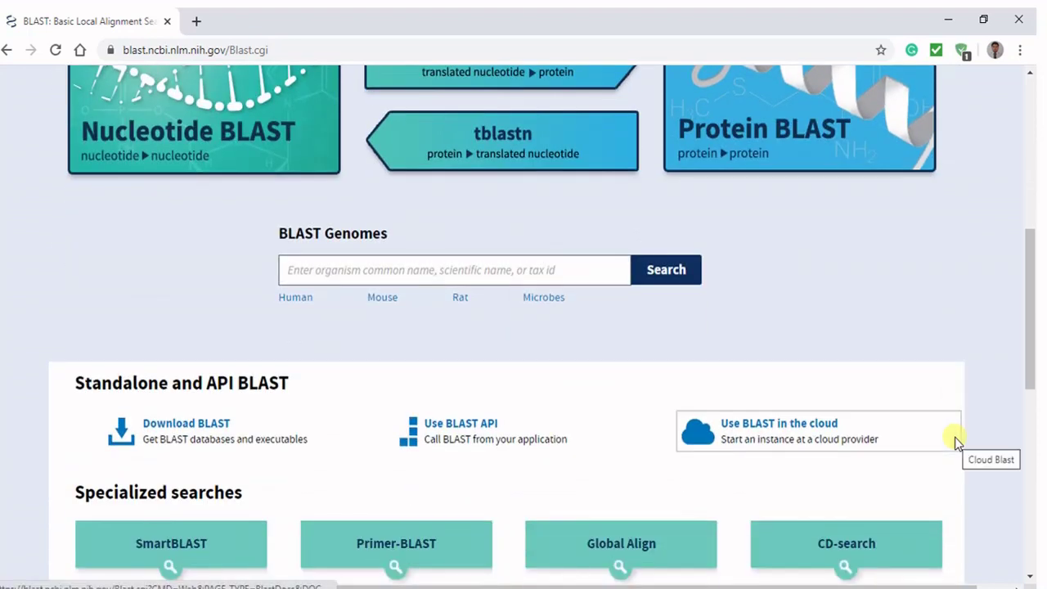
pyautogui.scroll(-2, 957, 440)
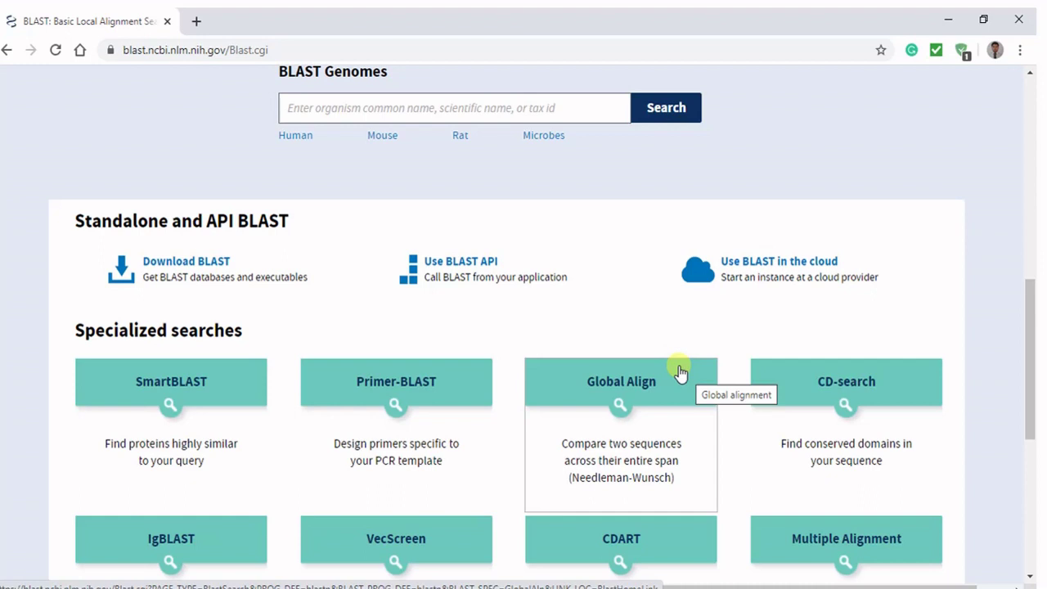
pyautogui.scroll(-2, 679, 372)
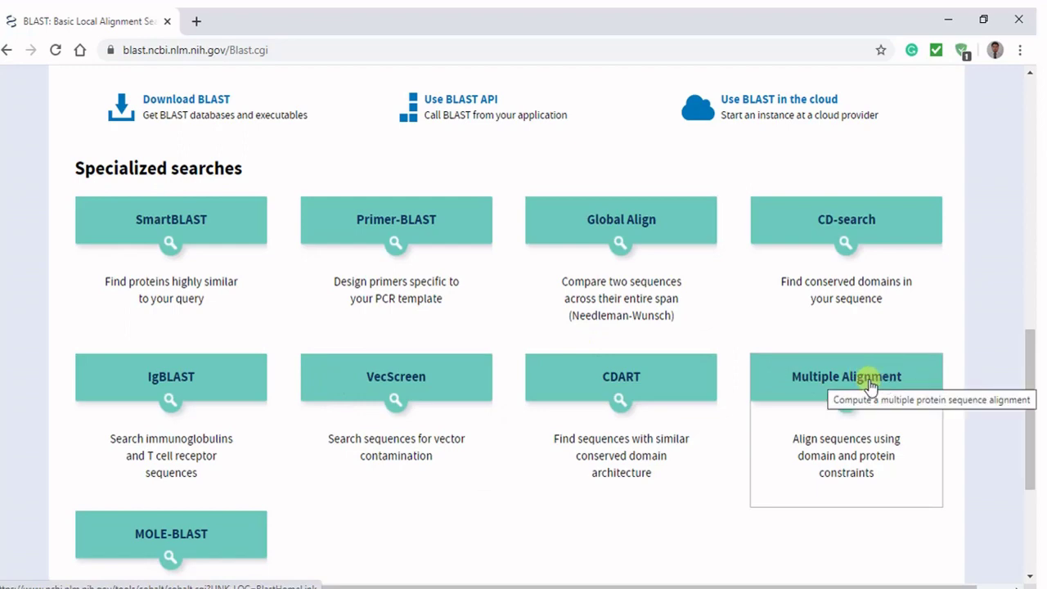
pyautogui.scroll(5, 870, 385)
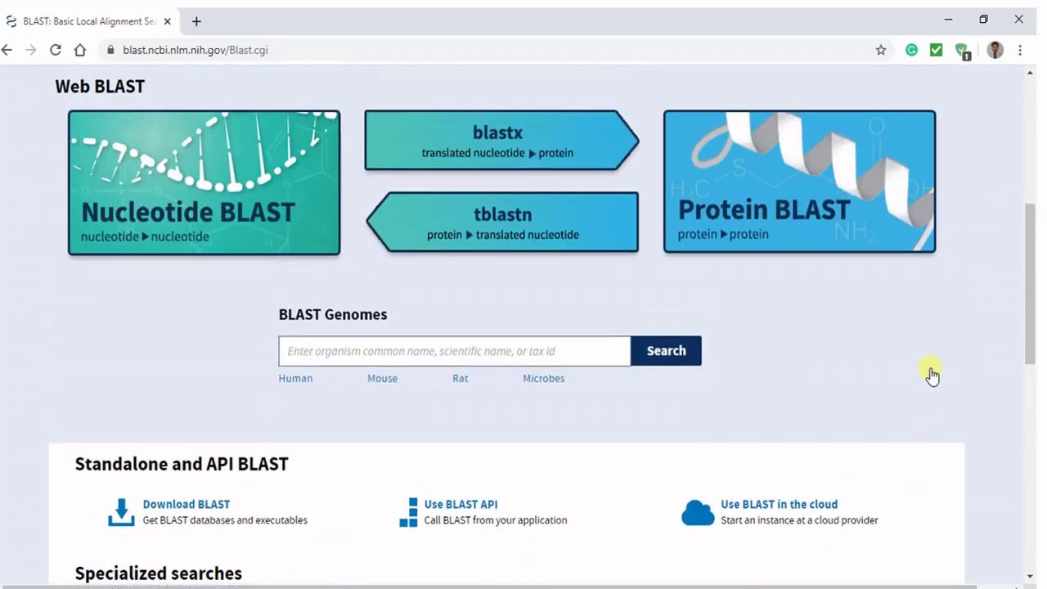
pyautogui.scroll(3, 933, 375)
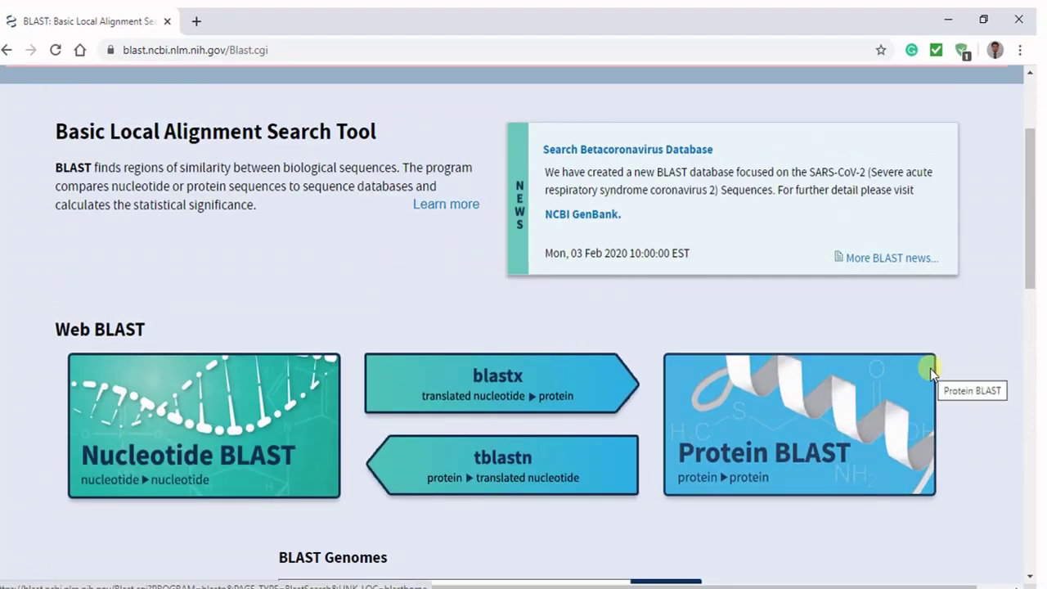
pyautogui.click(164, 412)
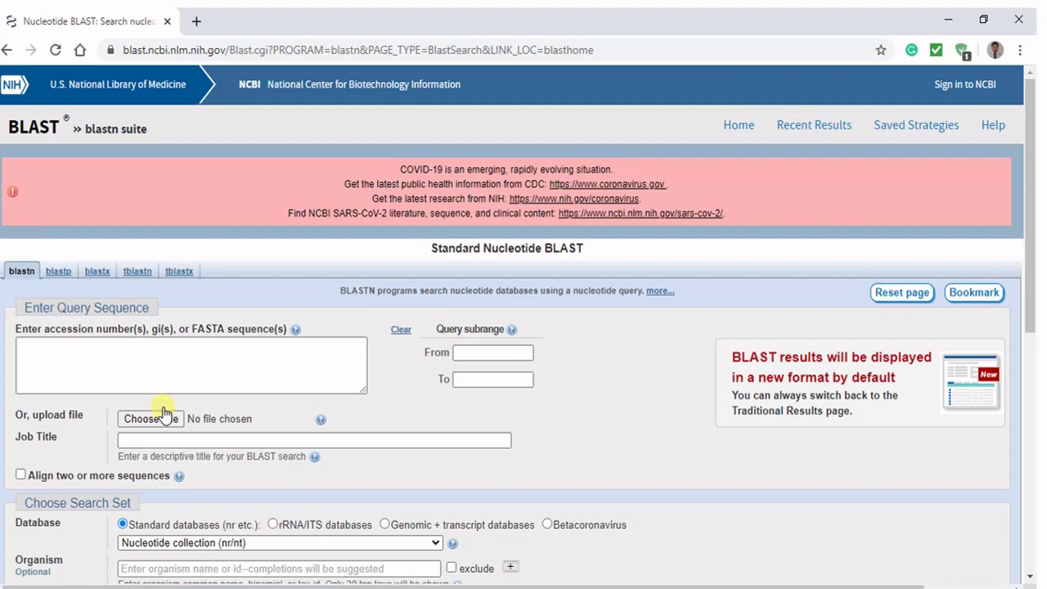
# Step: Copy the whole human haemoglobin A alpha chain FASTA sequence from the QuerySequence file in Notepad into the BLAST query sequence field
pyautogui.click(142, 378)
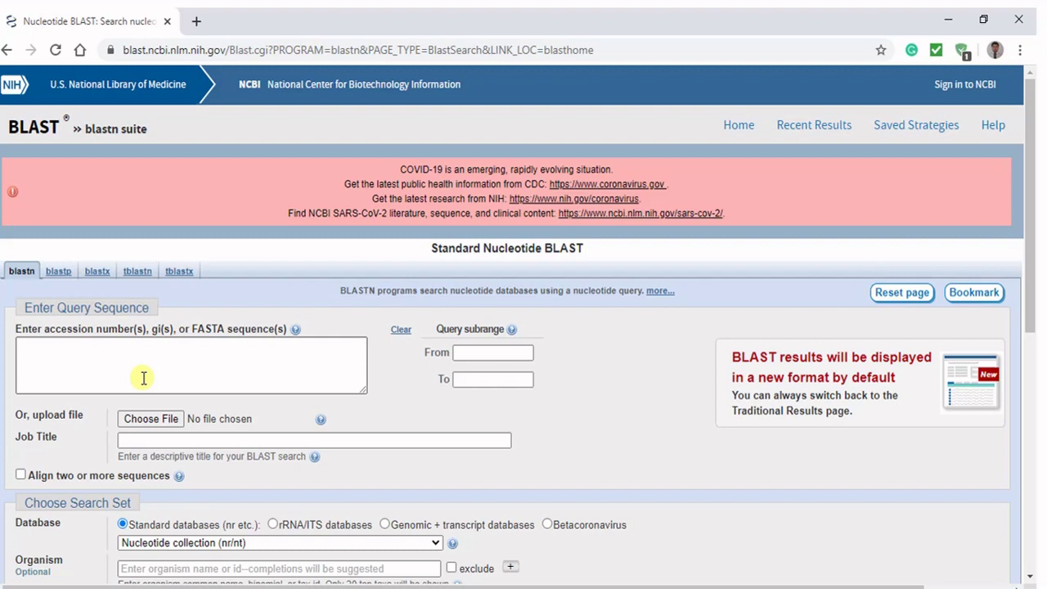
pyautogui.click(144, 366)
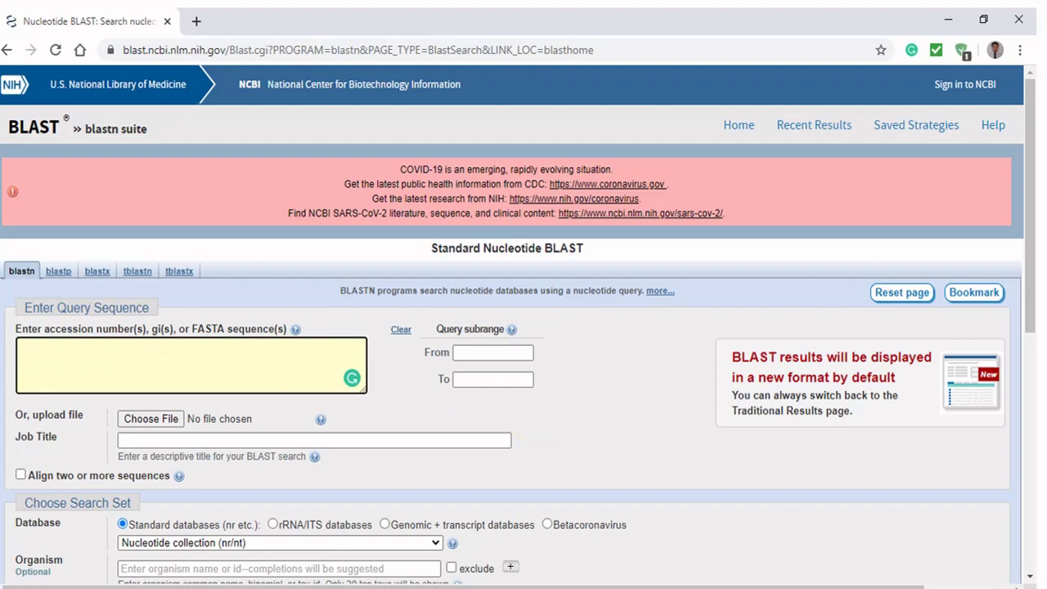
pyautogui.hotkey('alt', 'Tab')
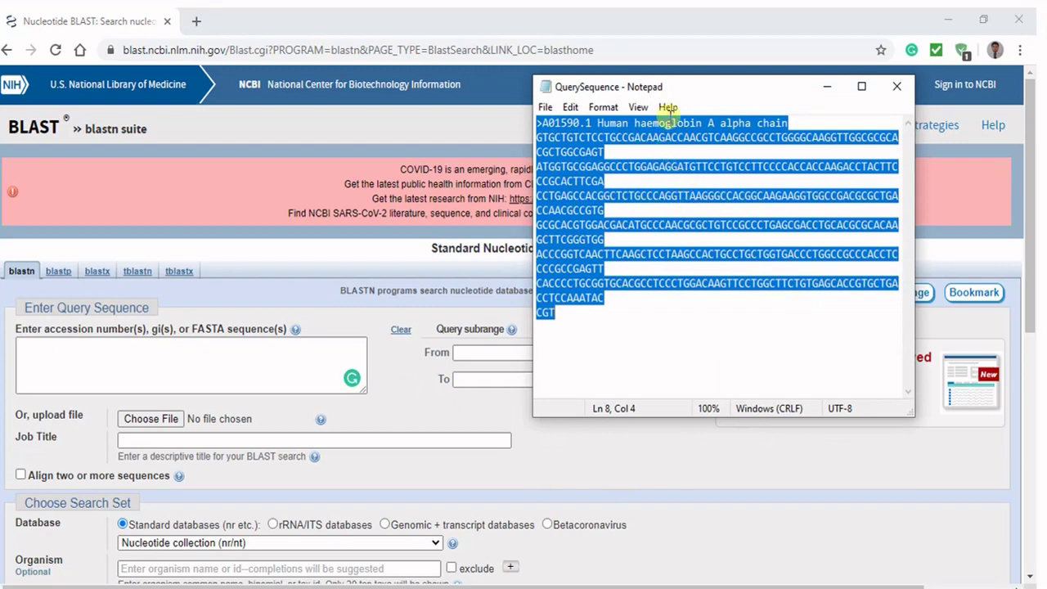
pyautogui.click(691, 326)
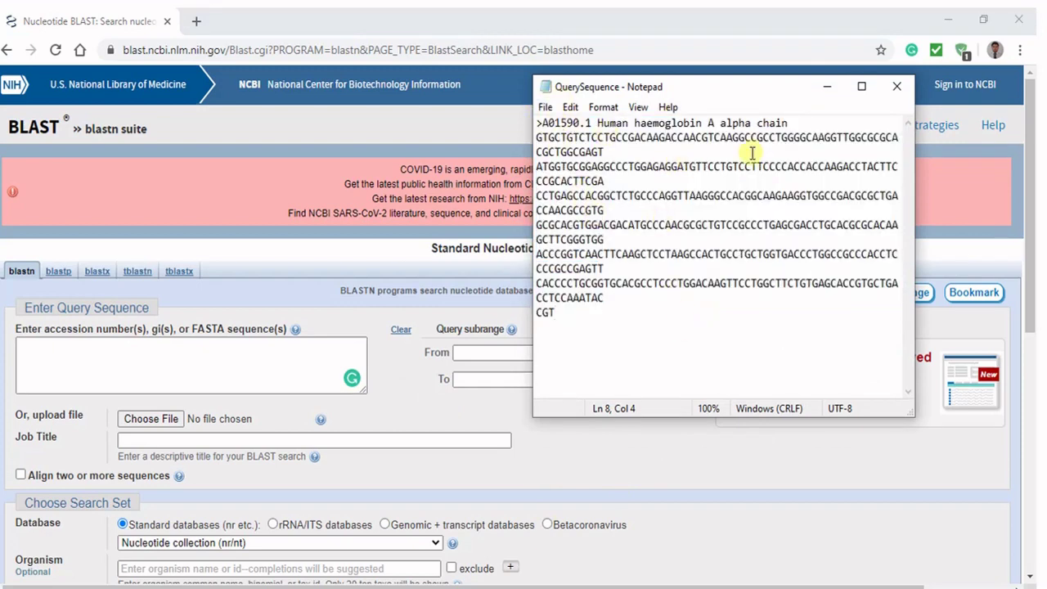
pyautogui.click(862, 86)
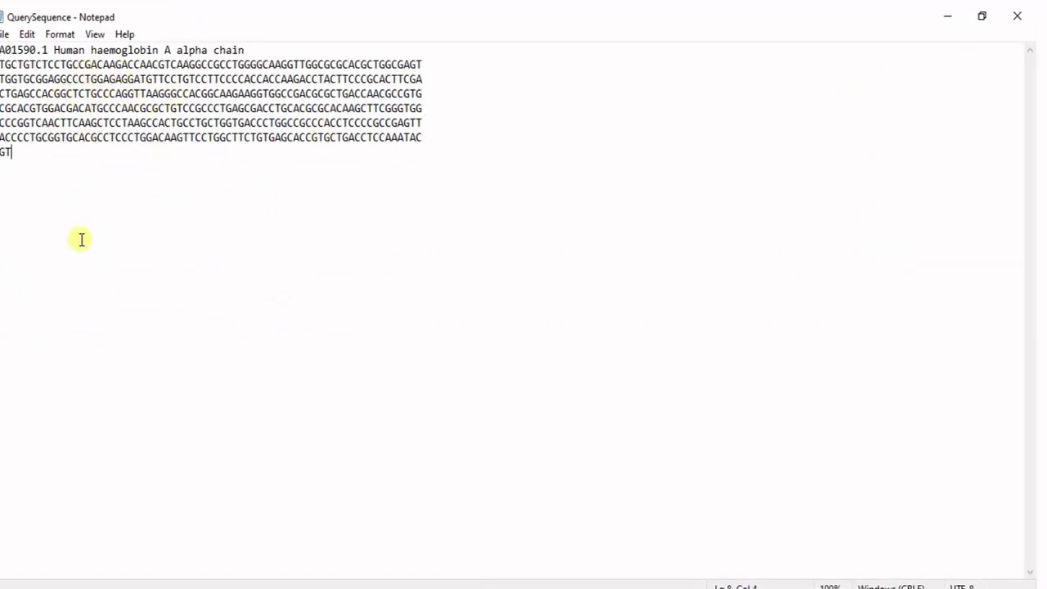
pyautogui.hotkey('ctrl', 'a')
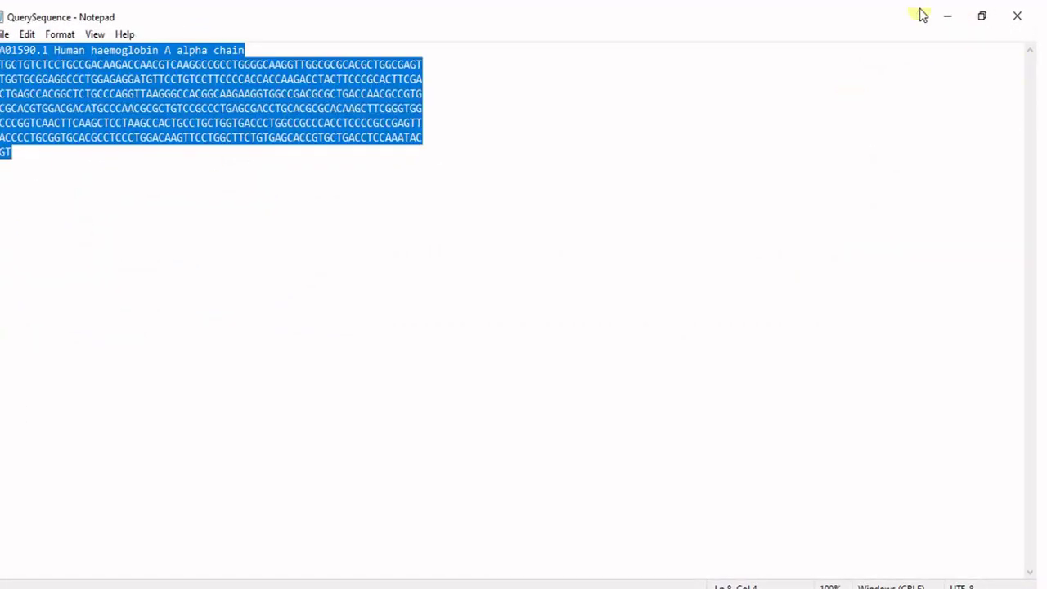
pyautogui.click(947, 16)
pyautogui.click(162, 360)
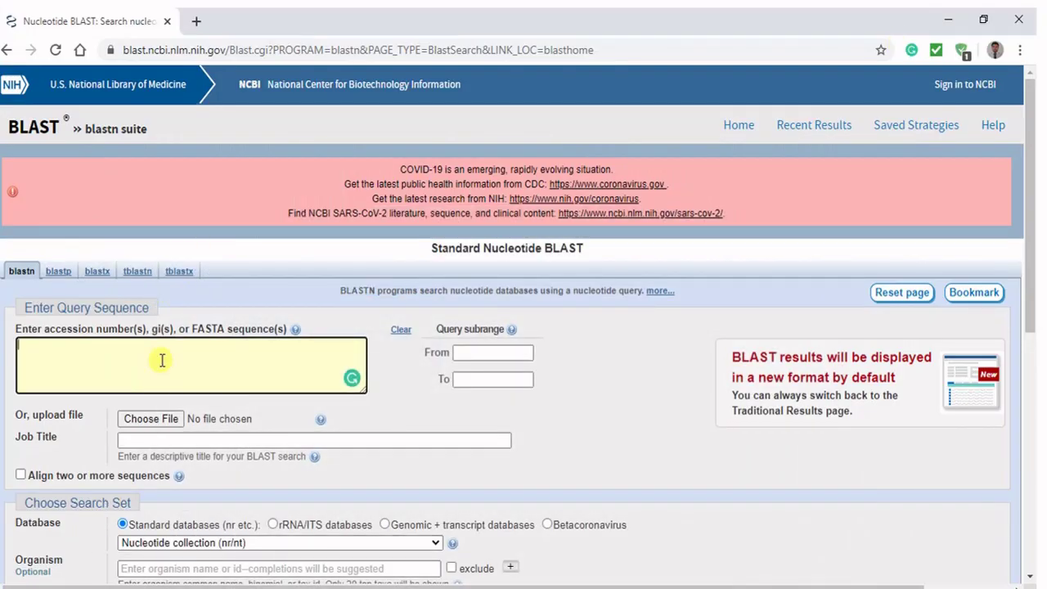
pyautogui.hotkey('ctrl', 'v')
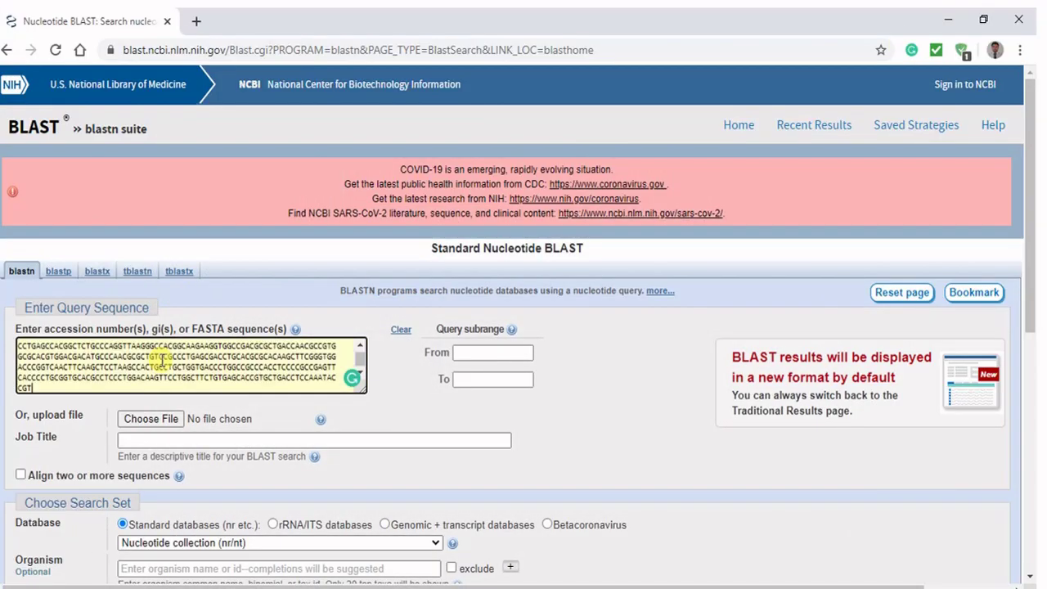
# Step: Review the available standard nucleotide databases in the search set without changing the selection
pyautogui.scroll(-2, 162, 360)
pyautogui.scroll(-1, 340, 216)
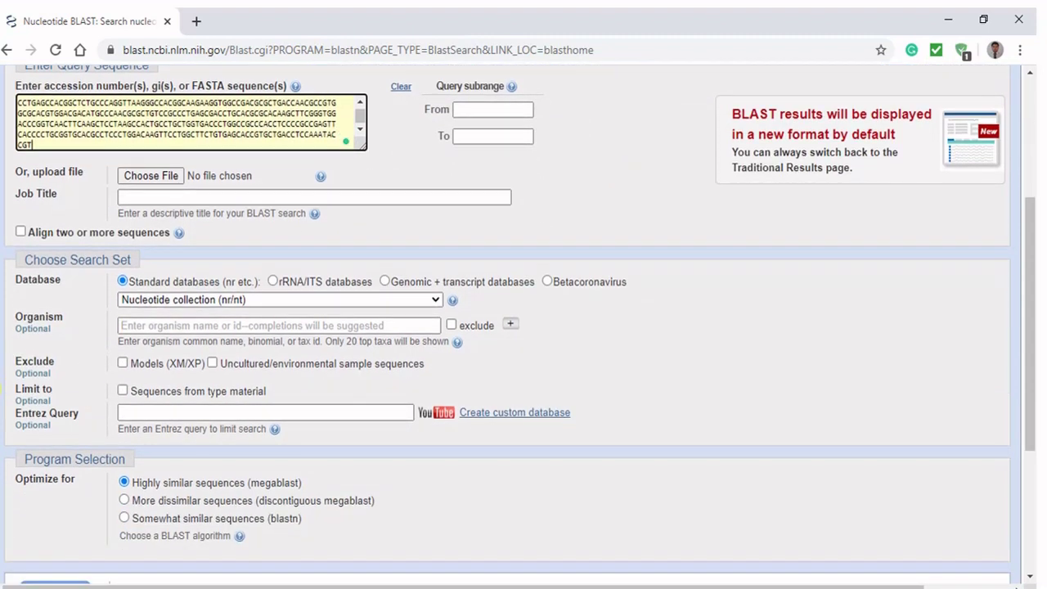
pyautogui.click(432, 303)
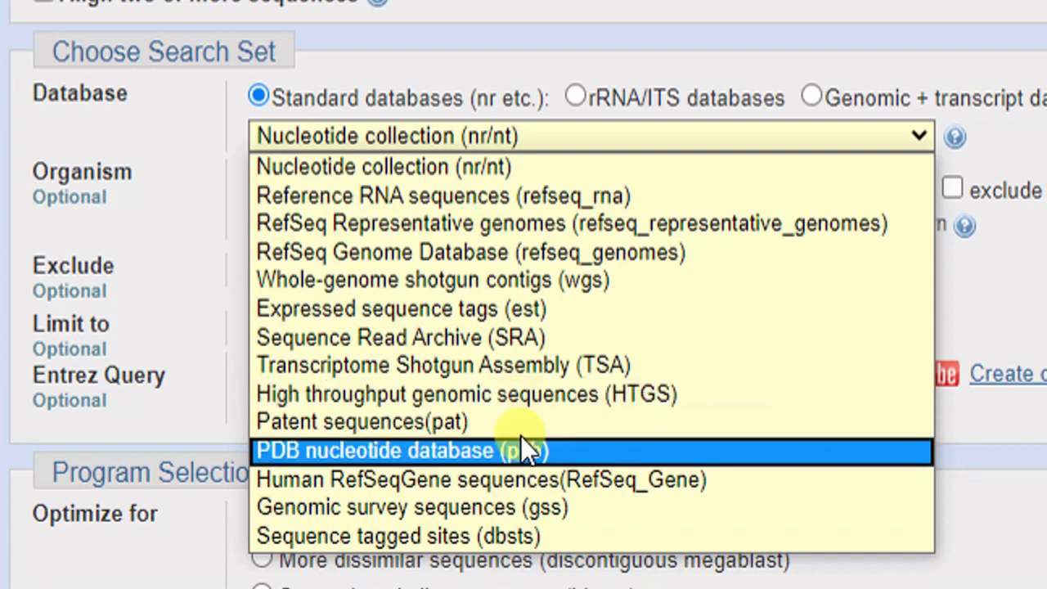
pyautogui.click(757, 352)
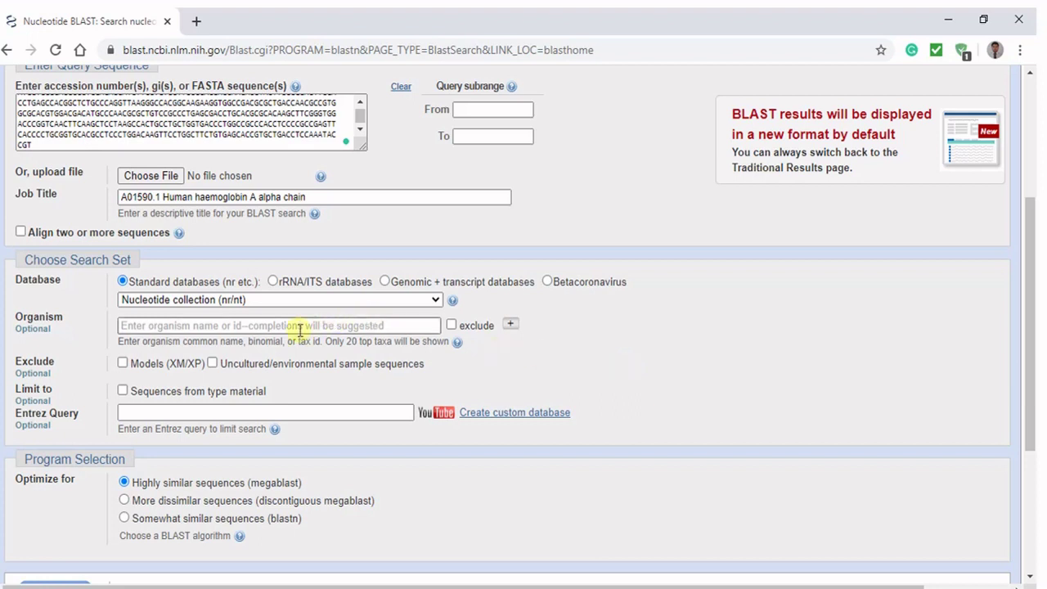
# Step: Limit the search set to the organism Homo sapiens (taxid:9606)
pyautogui.click(274, 327)
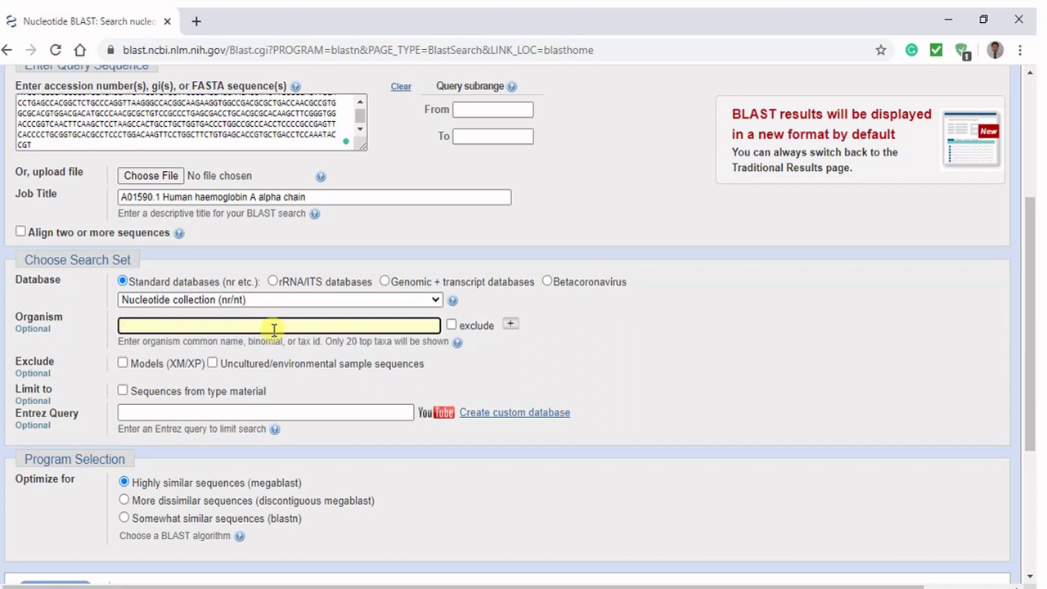
pyautogui.write('Homo')
pyautogui.press('BackSpace')
pyautogui.write('os')
pyautogui.press('BackSpace')
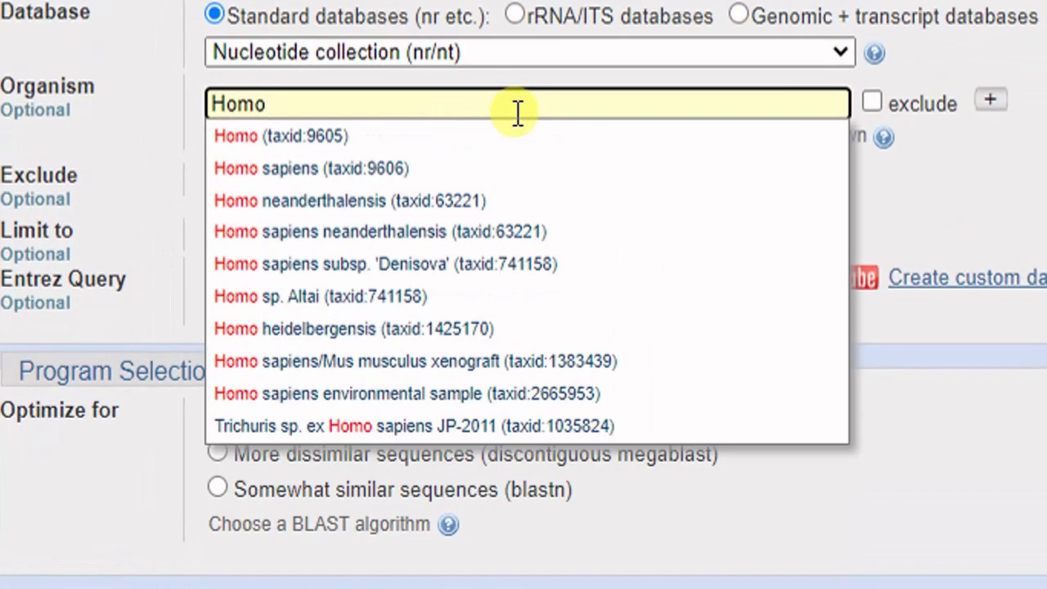
pyautogui.click(458, 168)
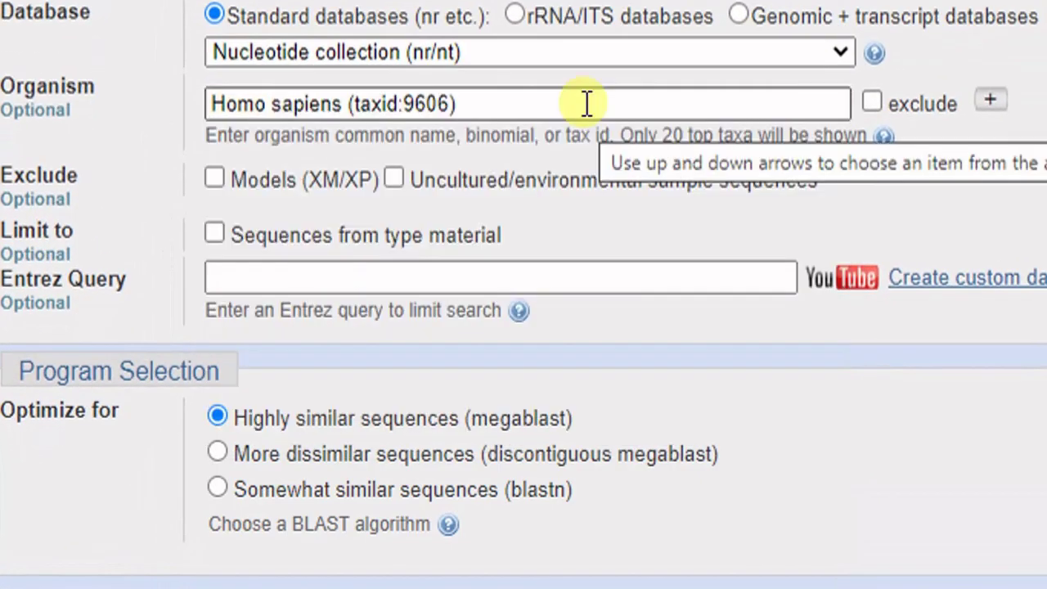
pyautogui.click(872, 103)
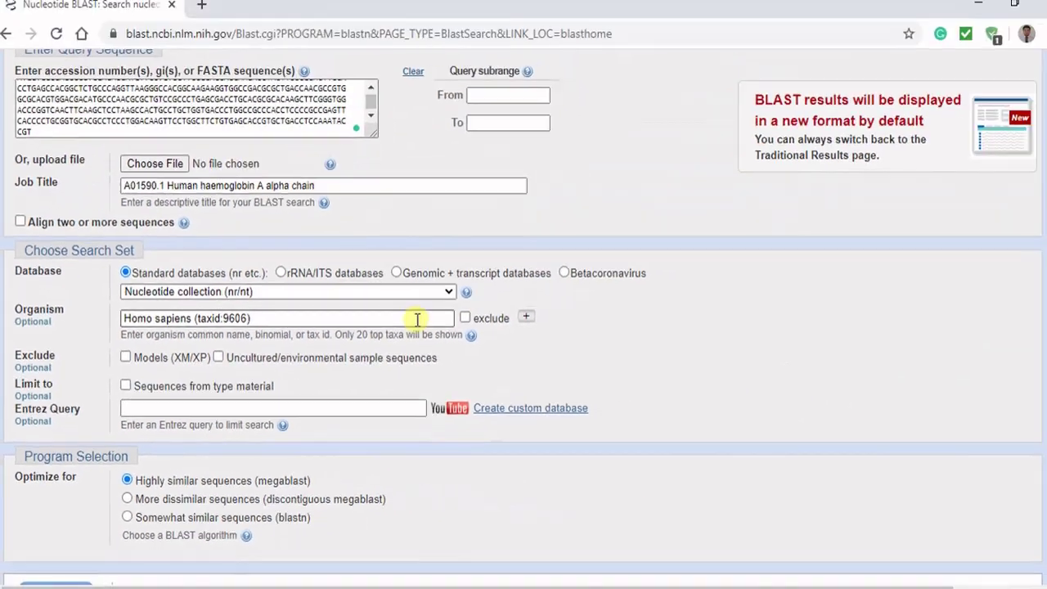
pyautogui.click(872, 104)
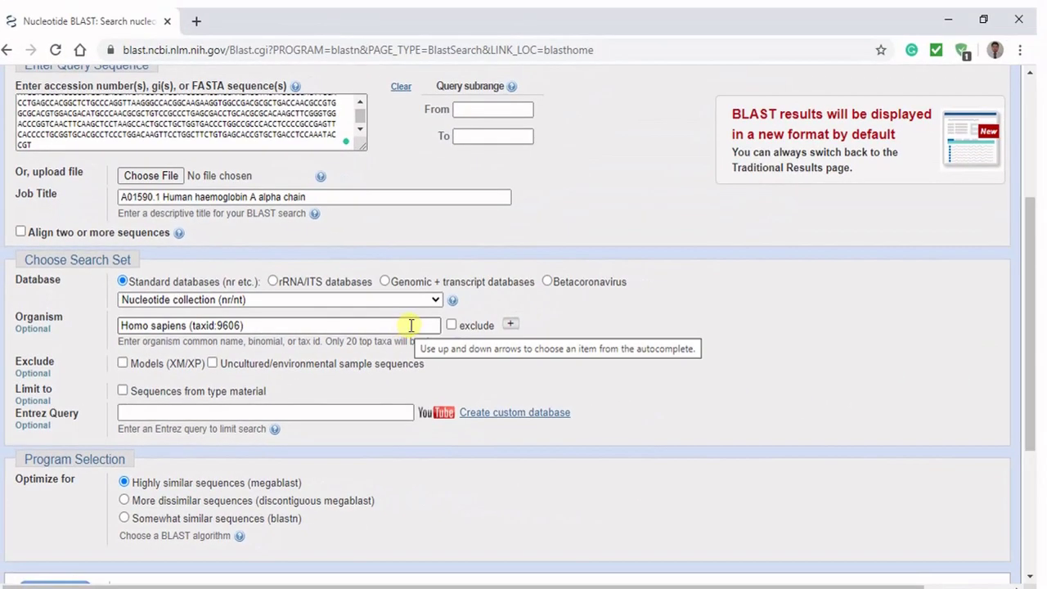
# Step: Clear the organism limit from the search set
pyautogui.click(257, 328)
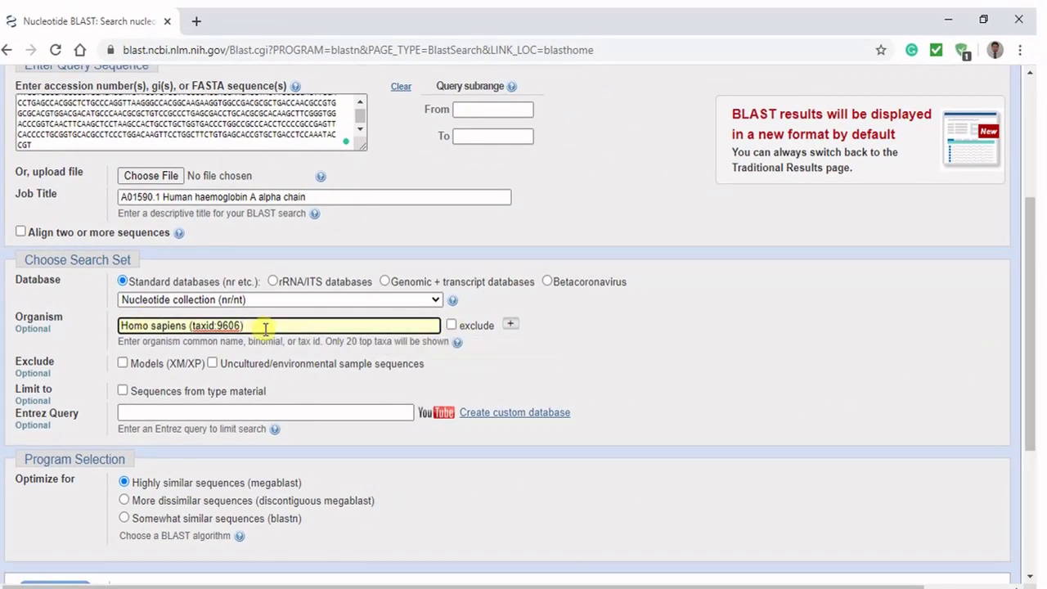
pyautogui.tripleClick(265, 328)
pyautogui.press('BackSpace')
# Step: Expand and review the algorithm parameters, and run the megablast search against the Nucleotide collection (nr/nt) with the default settings
pyautogui.scroll(-2, 753, 335)
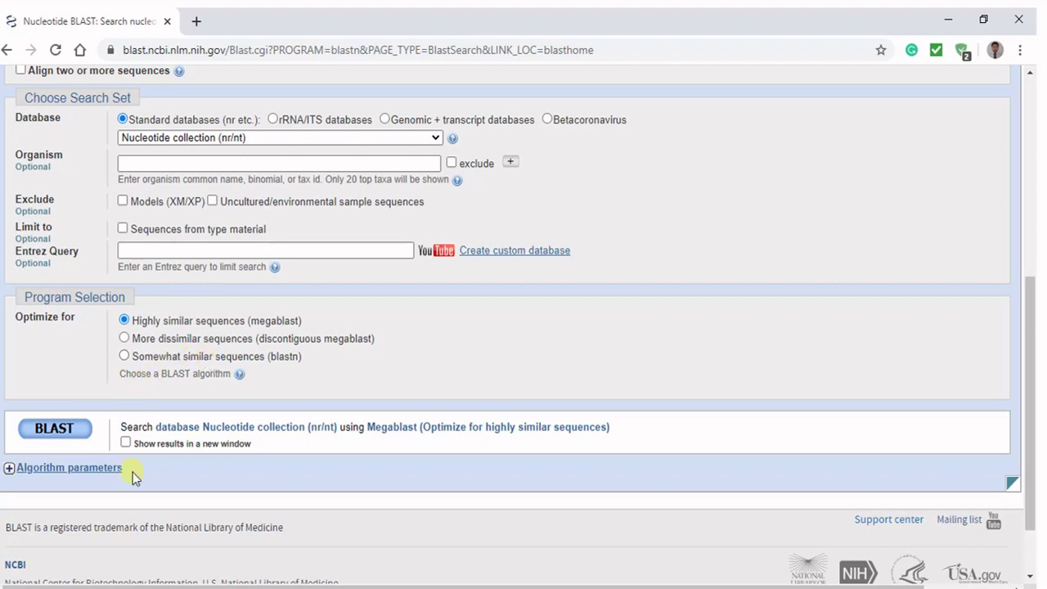
pyautogui.click(9, 468)
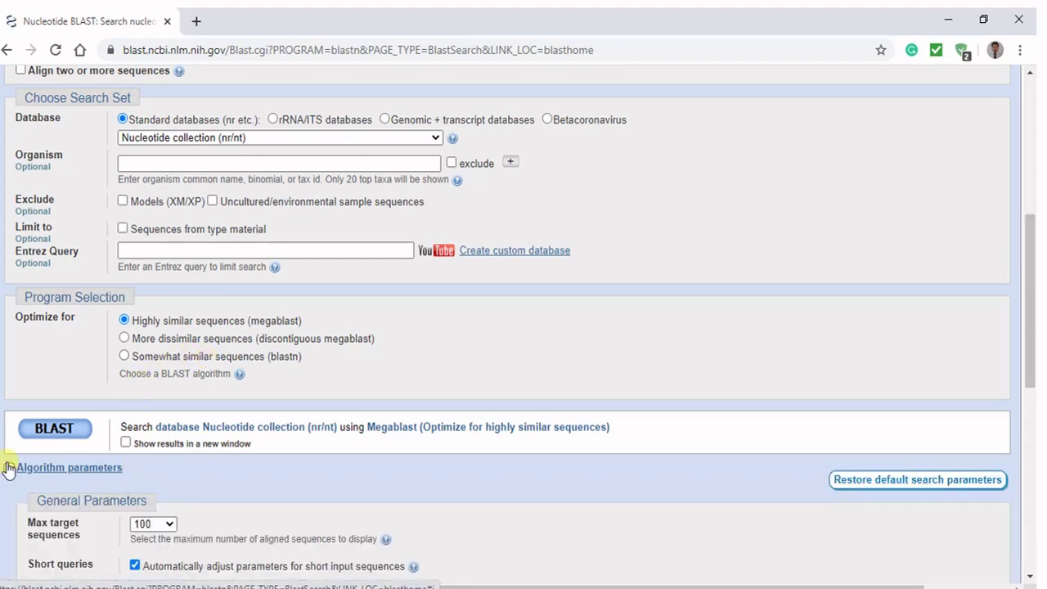
pyautogui.scroll(-3, 8, 469)
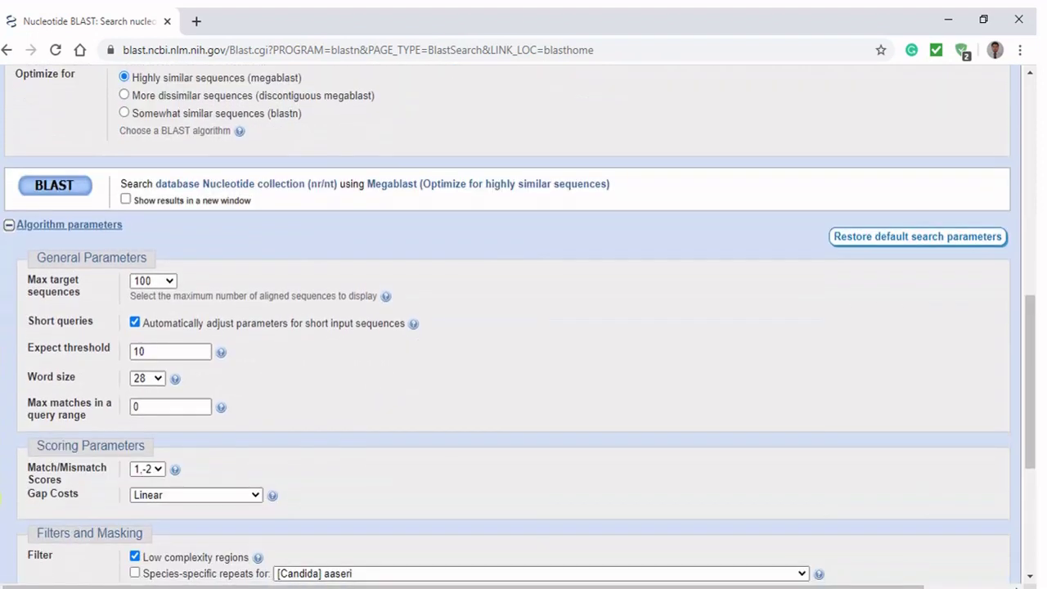
pyautogui.scroll(-1, 8, 469)
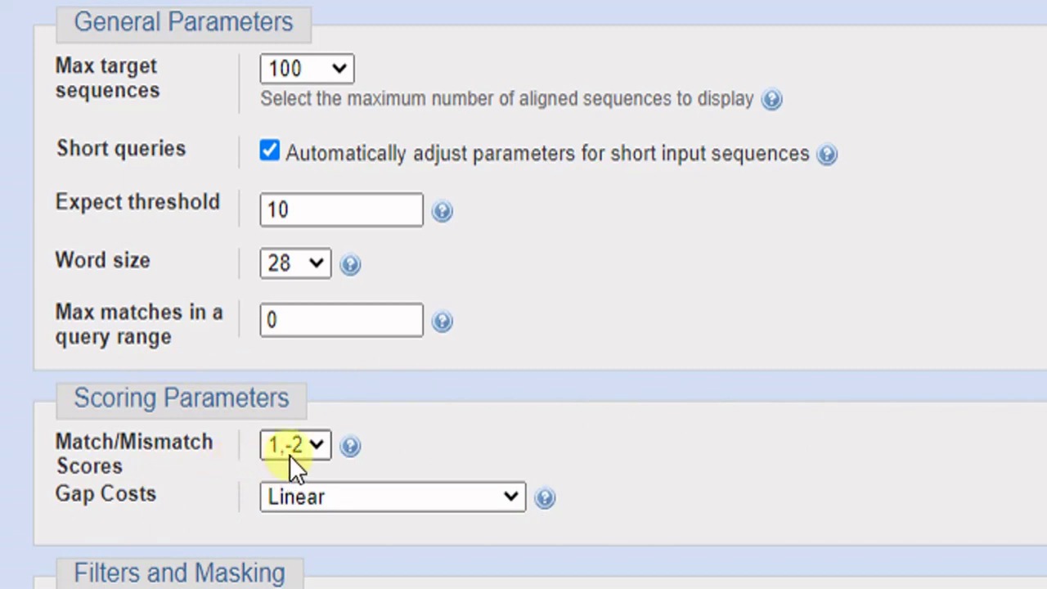
pyautogui.scroll(-2, 1019, 465)
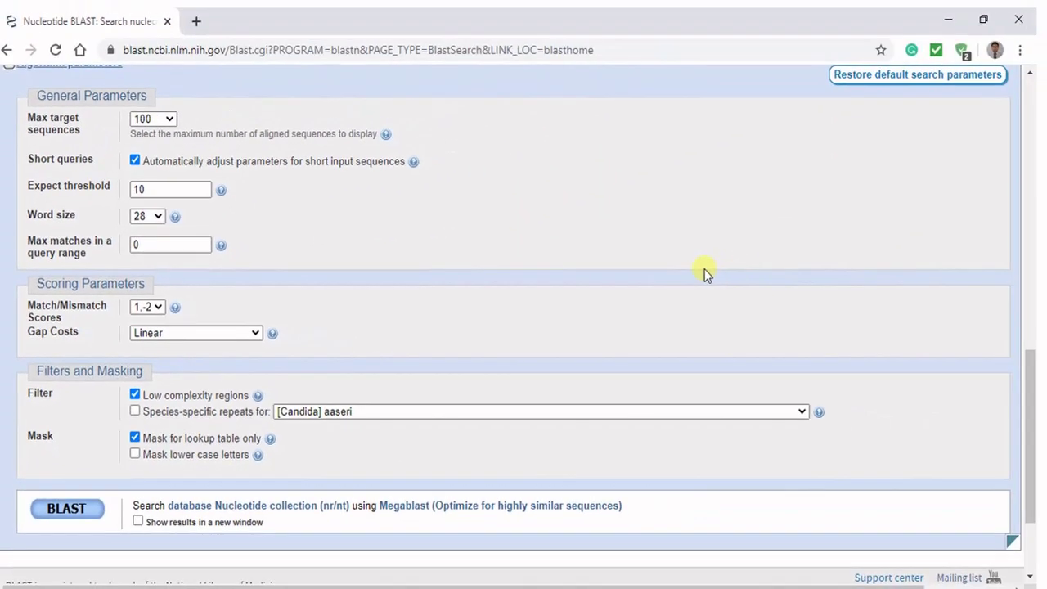
pyautogui.click(64, 506)
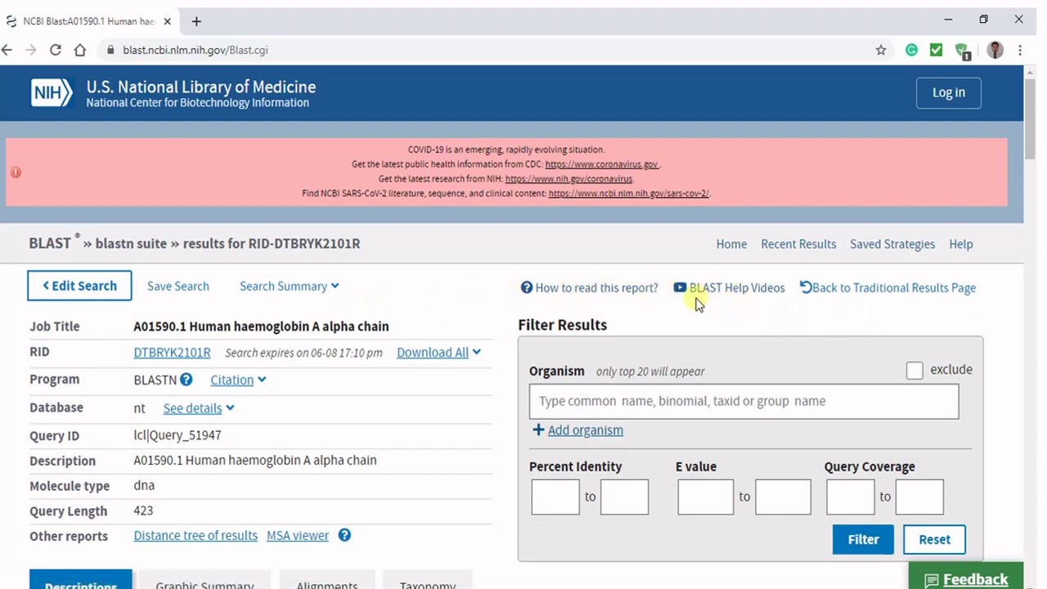
# Step: Open the search summary of the results and examine the search parameters and database statistics, highlighting the number of sequences
pyautogui.click(268, 284)
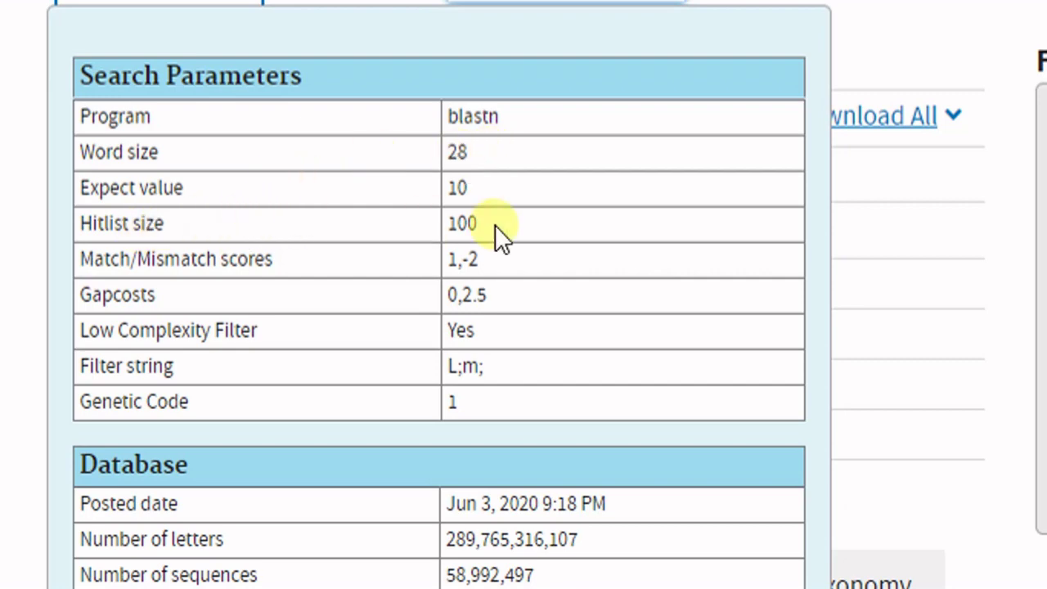
pyautogui.scroll(-2, 481, 235)
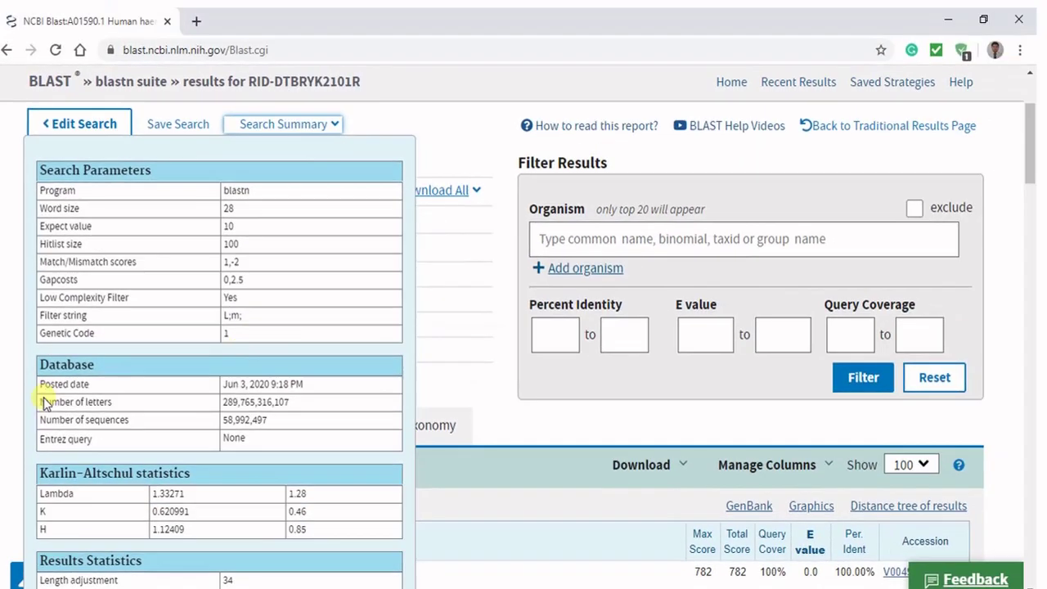
pyautogui.scroll(-1, 3, 427)
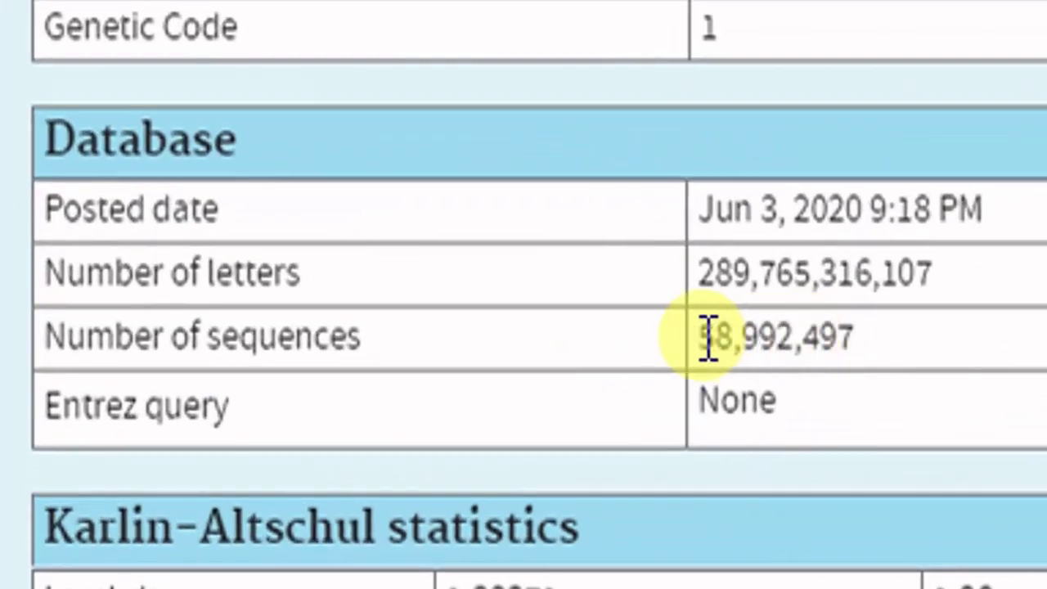
pyautogui.moveTo(626, 338); pyautogui.dragTo(769, 359)
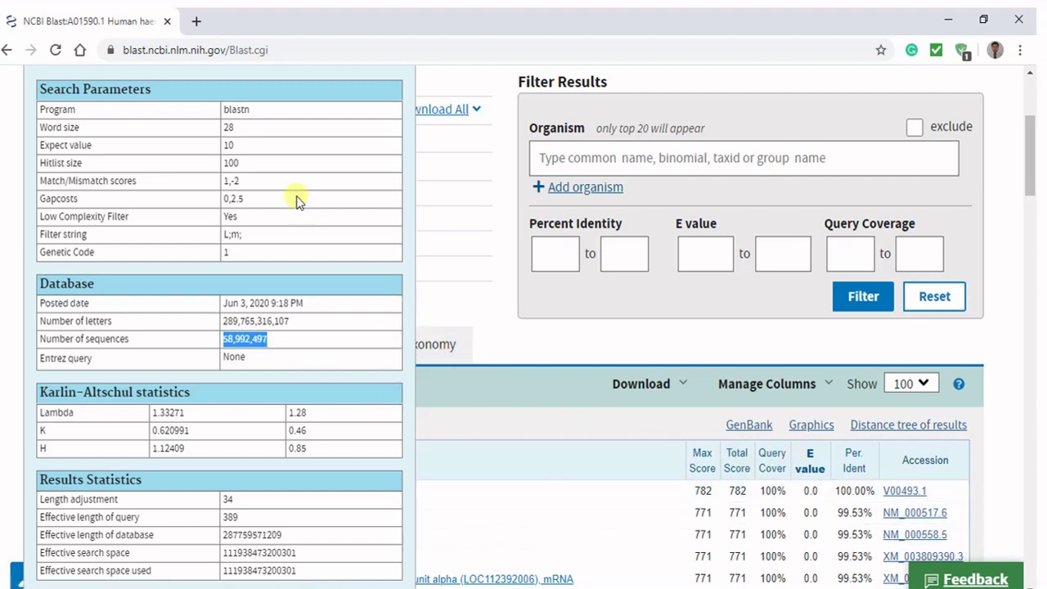
pyautogui.scroll(1, 297, 200)
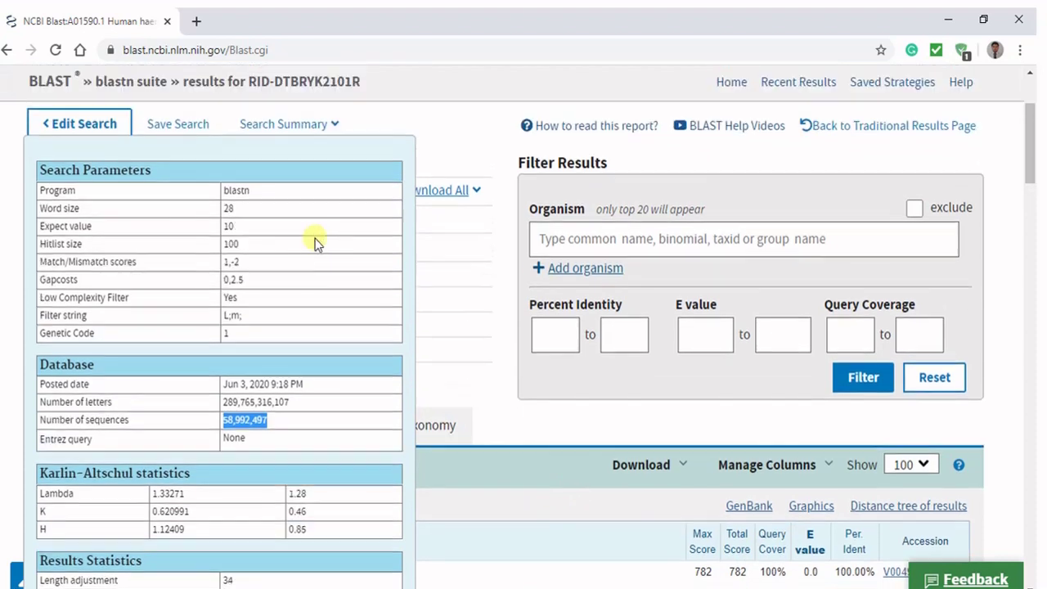
# Step: Close the search summary, and open the Graphic Summary to examine the distribution of BLAST hits along the query
pyautogui.click(250, 127)
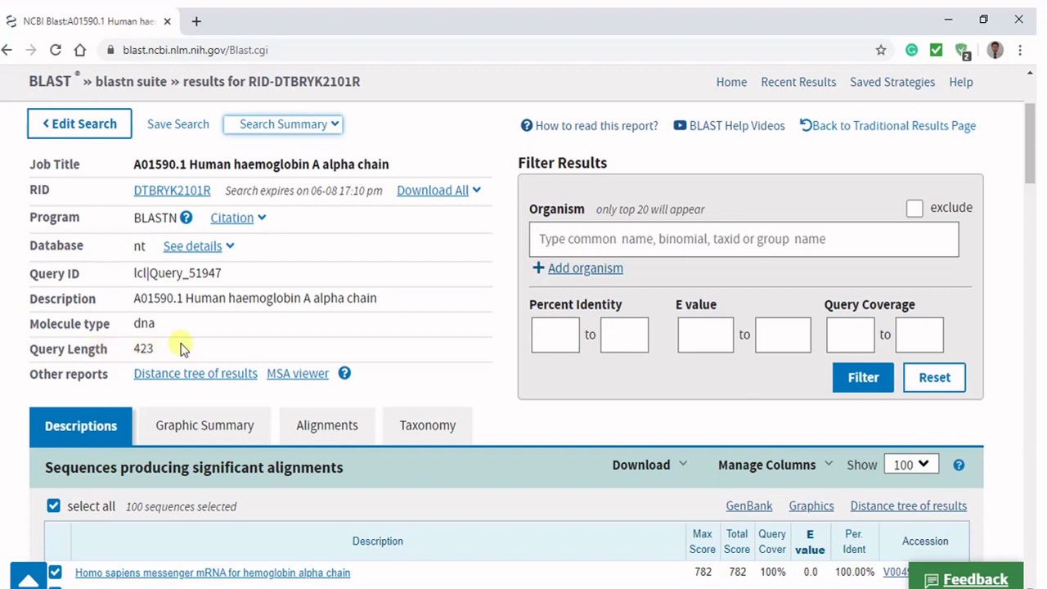
pyautogui.scroll(-1, 2, 344)
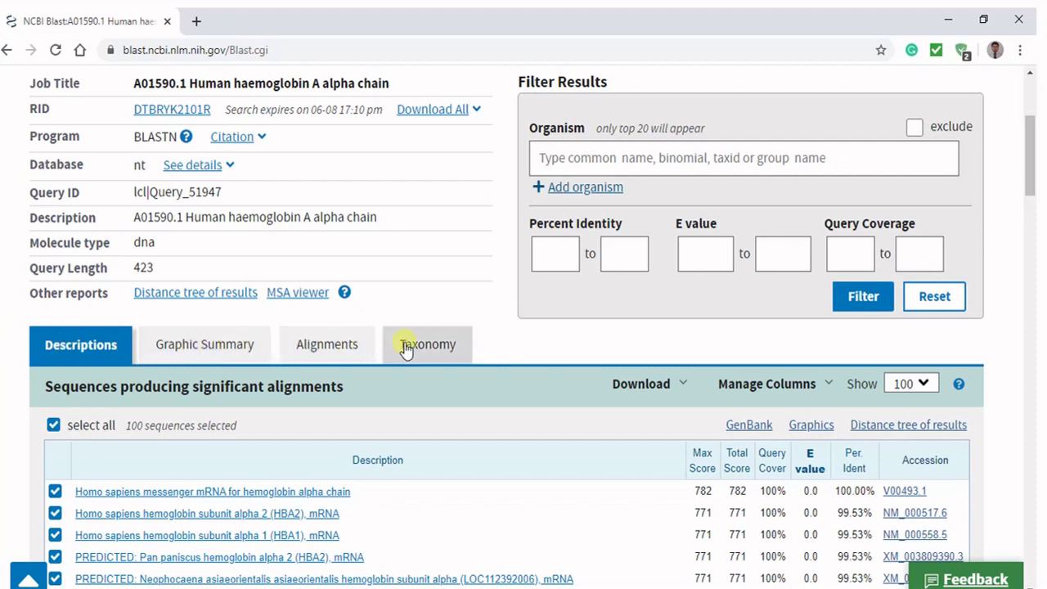
pyautogui.click(196, 341)
pyautogui.scroll(-2, 157, 337)
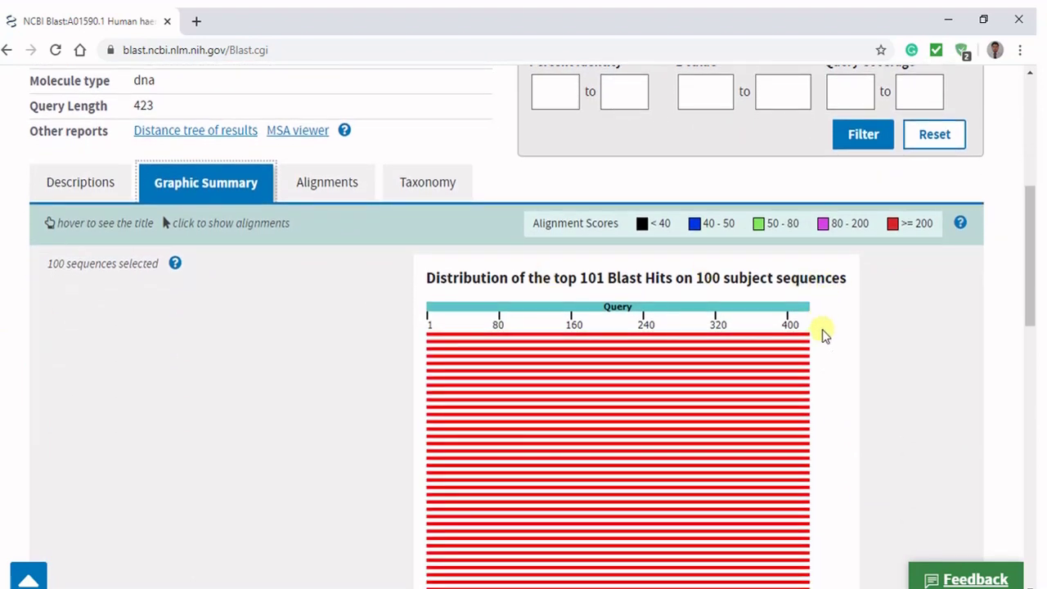
pyautogui.scroll(-5, 832, 346)
pyautogui.scroll(-3, 834, 353)
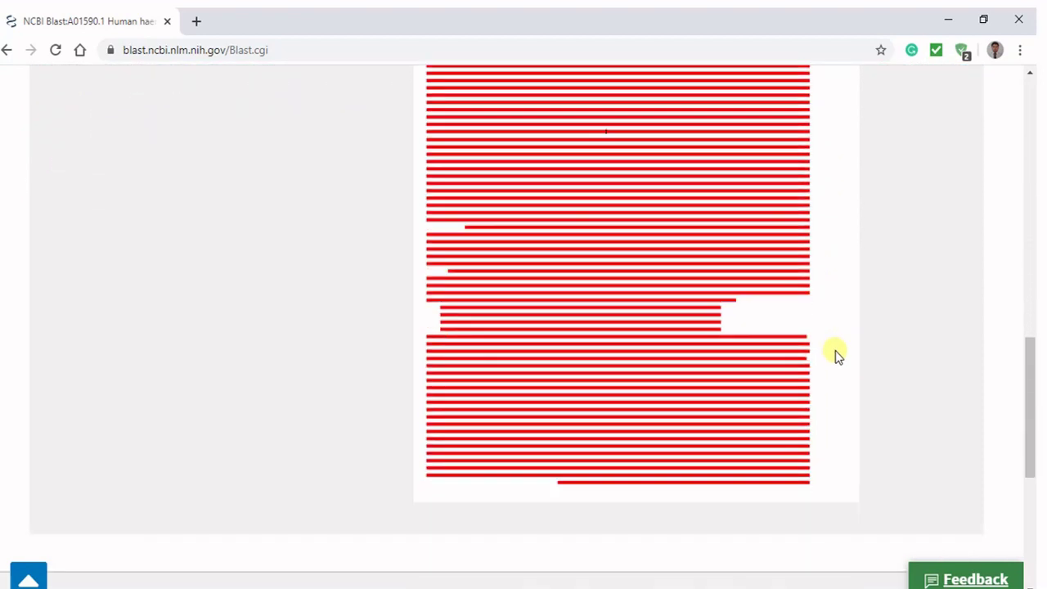
pyautogui.scroll(3, 834, 360)
pyautogui.scroll(5, 836, 372)
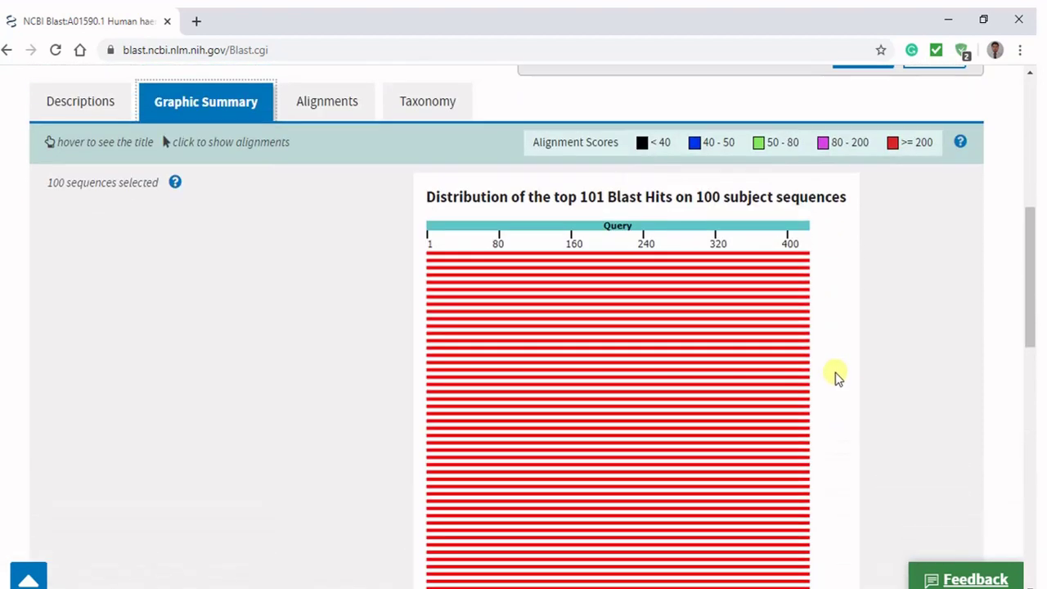
# Step: Check the title of the first hit bar and compare the bar lengths, showing the details of the partial hit above the four shortest bars
pyautogui.moveTo(805, 255)
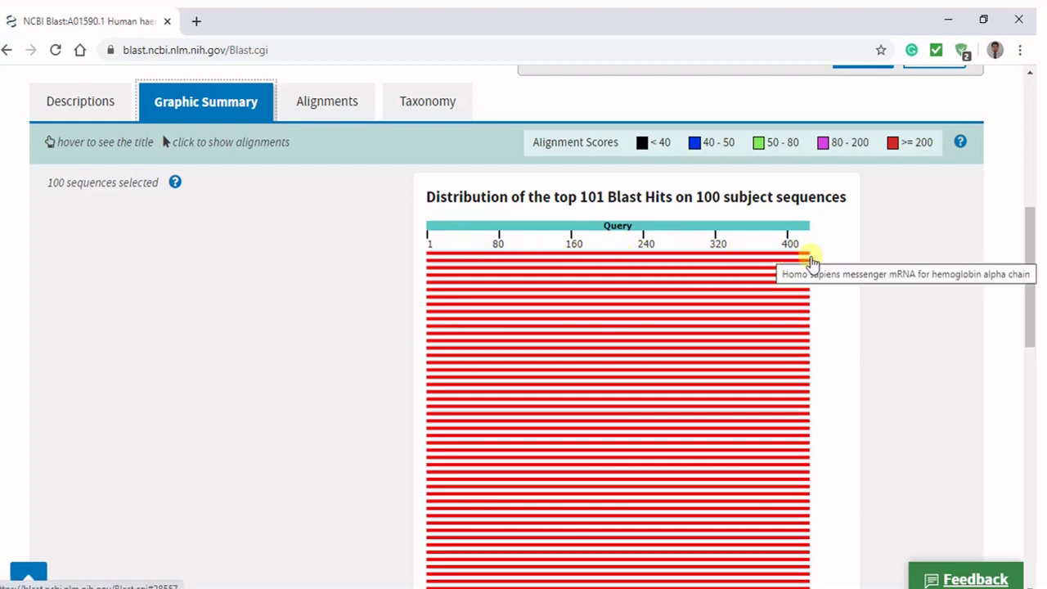
pyautogui.scroll(-1, 825, 319)
pyautogui.scroll(-5, 827, 315)
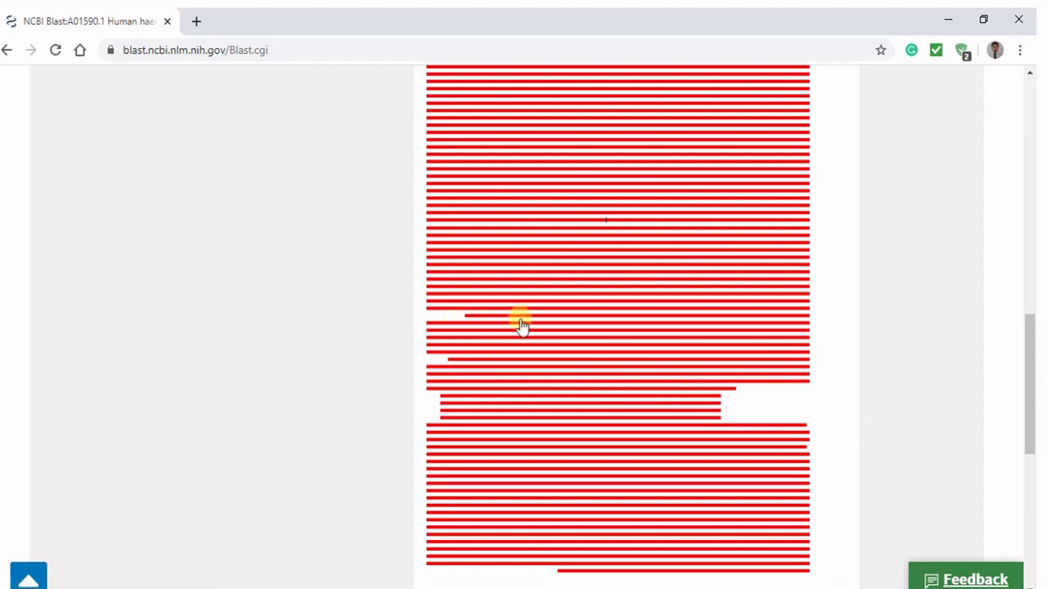
pyautogui.scroll(-1, 814, 388)
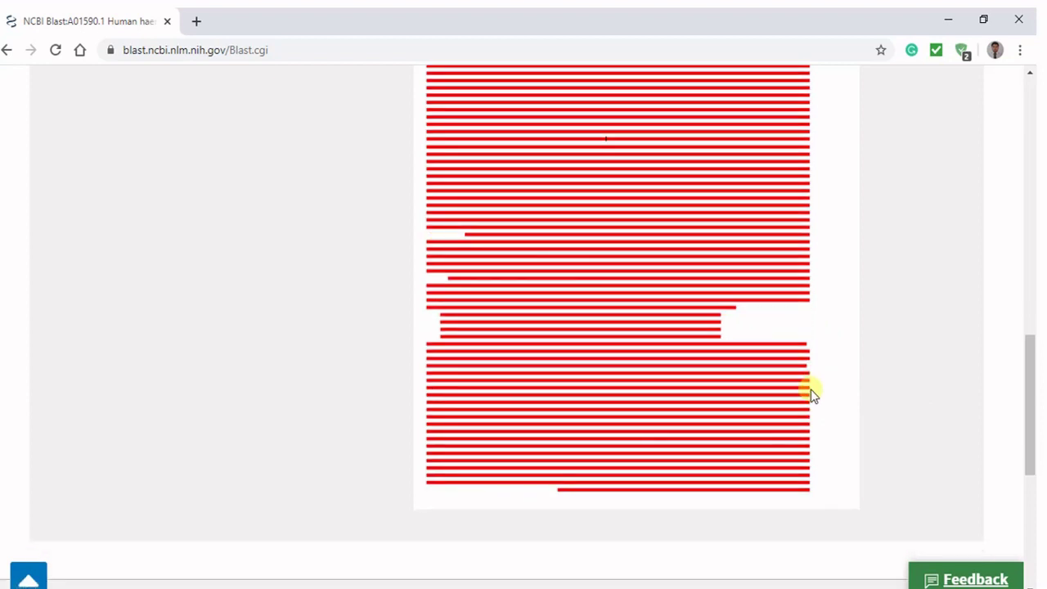
pyautogui.scroll(4, 828, 413)
pyautogui.scroll(5, 828, 413)
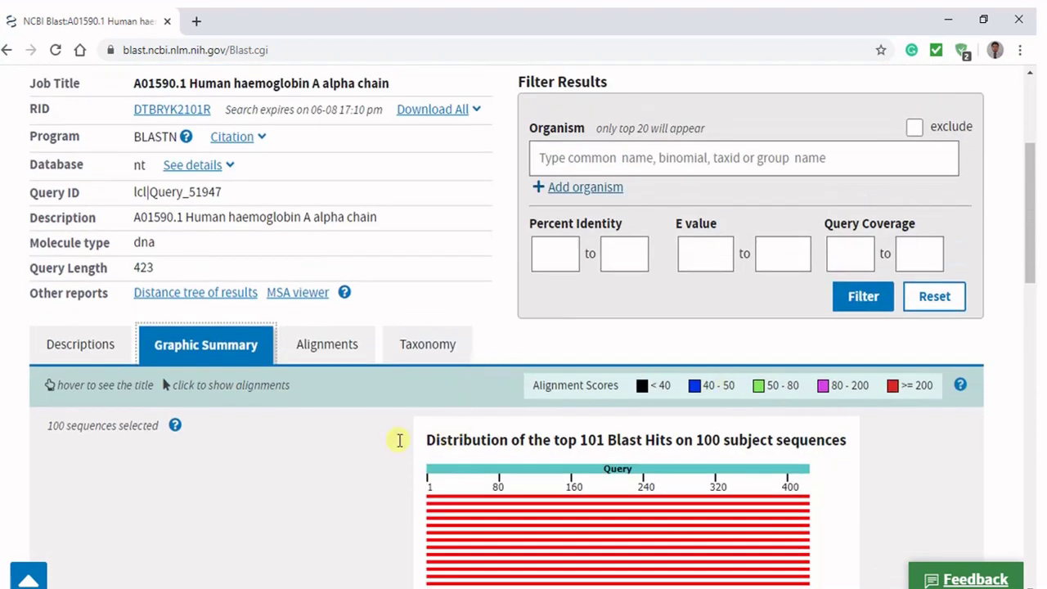
pyautogui.scroll(-3, 392, 458)
pyautogui.moveTo(434, 256)
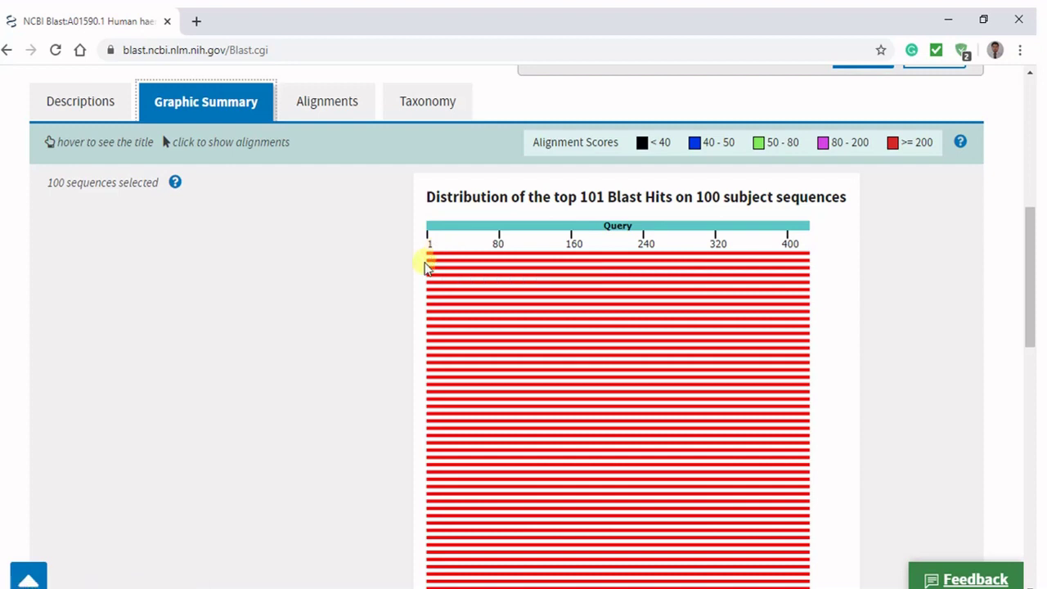
pyautogui.scroll(-5, 218, 318)
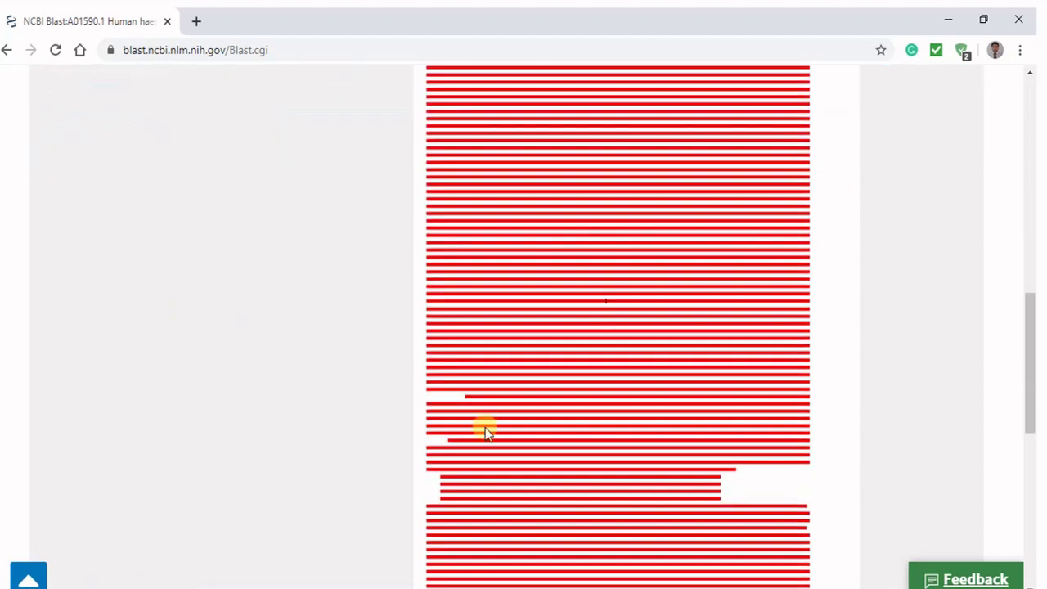
pyautogui.moveTo(730, 473)
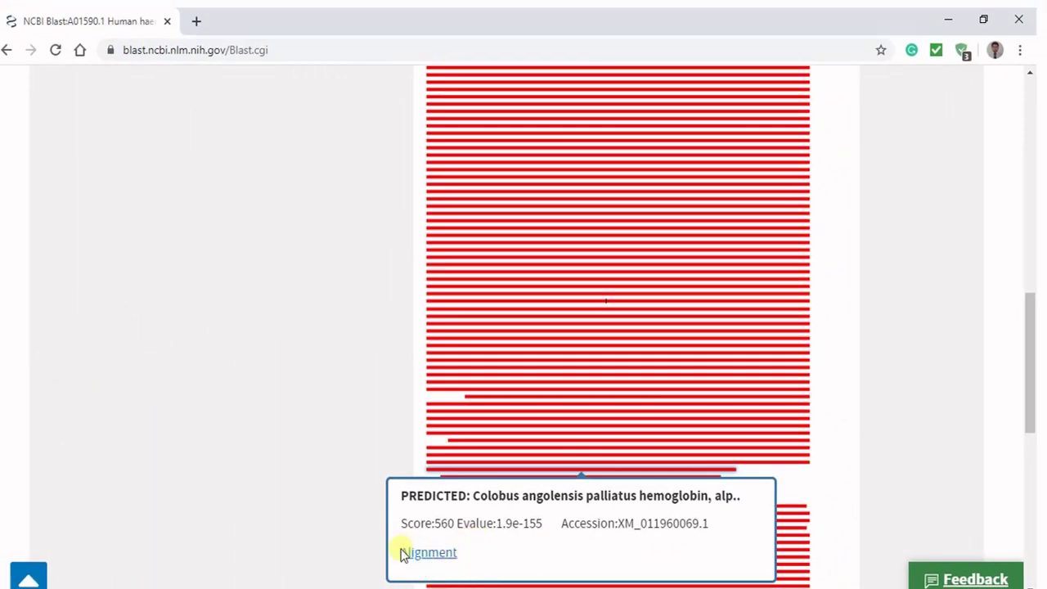
# Step: Open the Alignments view and examine the pairwise alignments of the first hits, including their score, identities, gaps and strand
pyautogui.scroll(8, 883, 421)
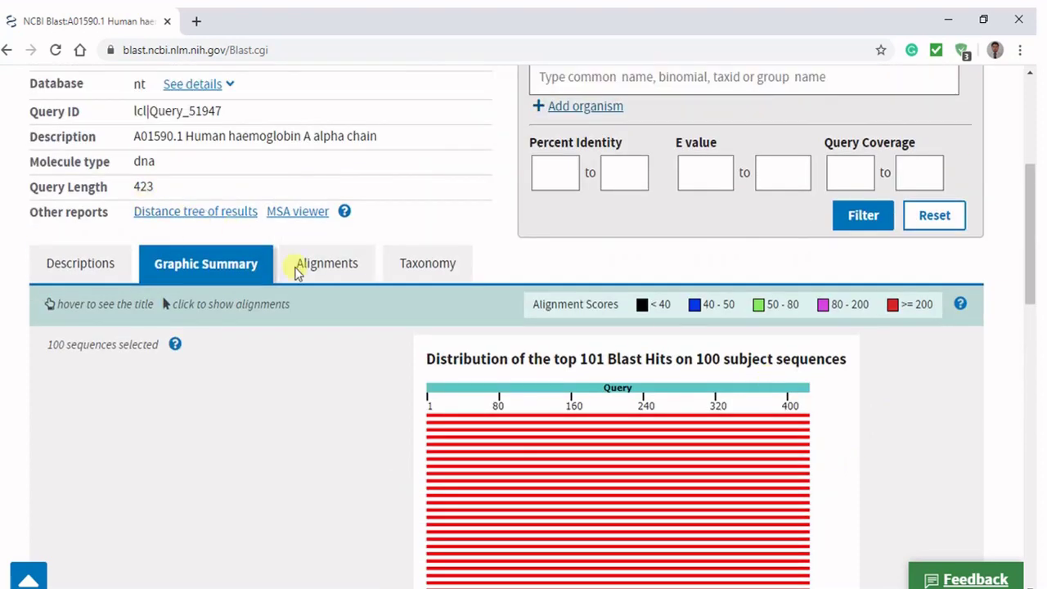
pyautogui.click(335, 262)
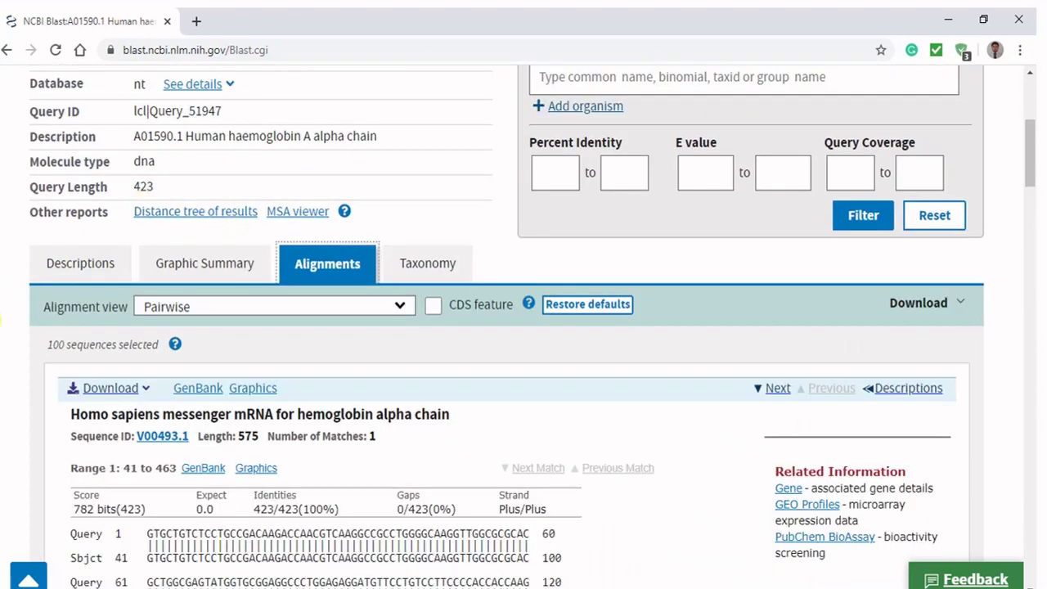
pyautogui.scroll(-2, 524, 327)
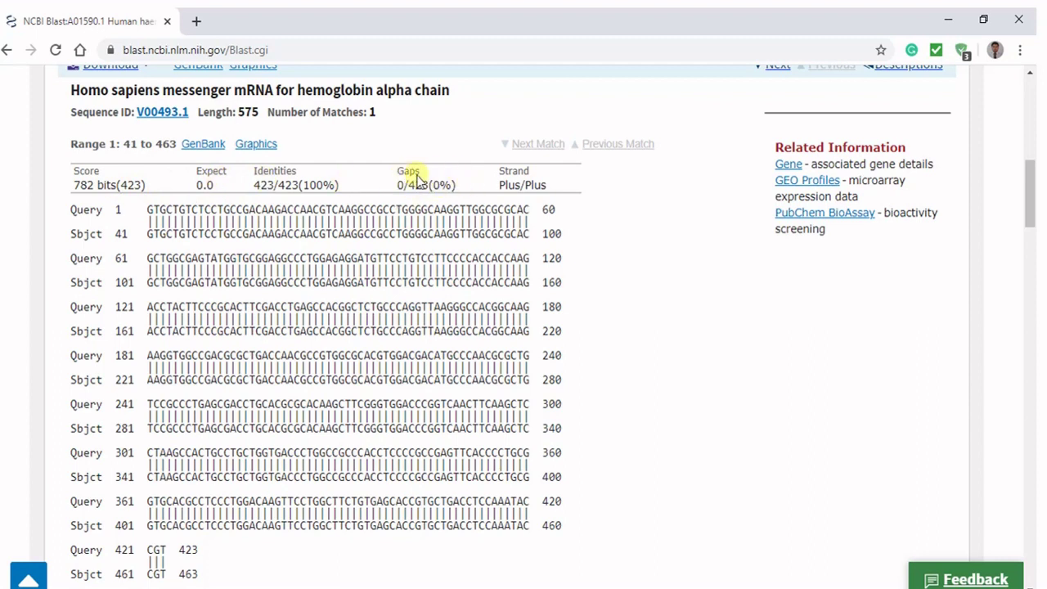
pyautogui.scroll(-6, 435, 176)
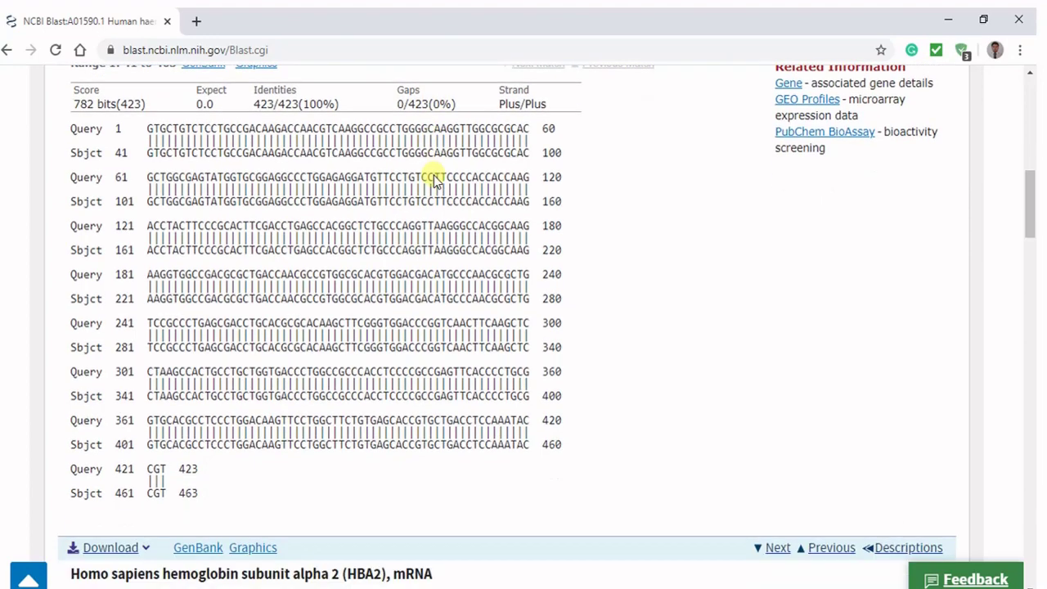
pyautogui.scroll(-6, 434, 179)
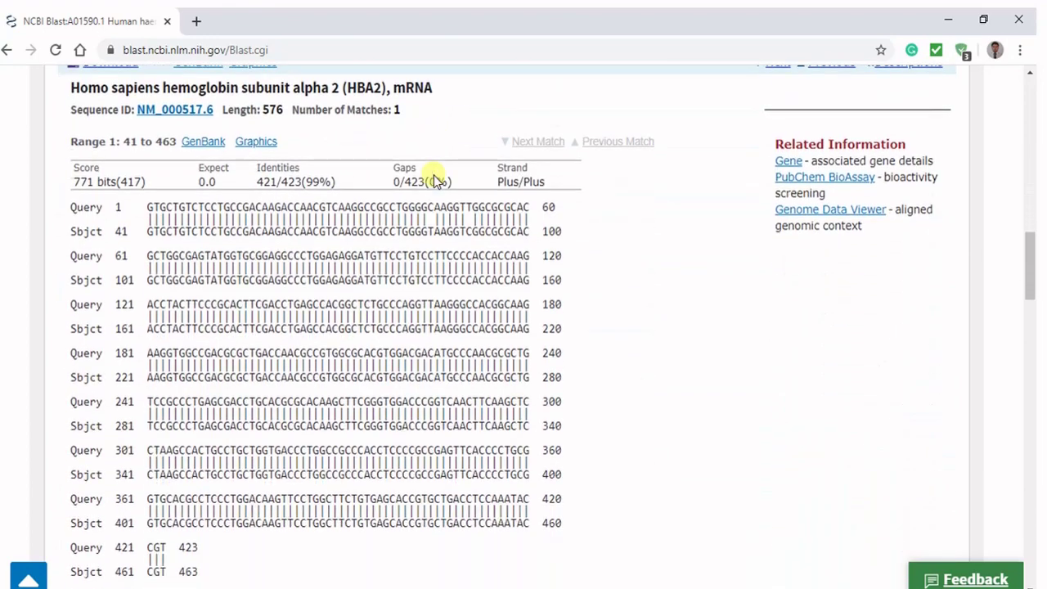
pyautogui.scroll(-7, 434, 178)
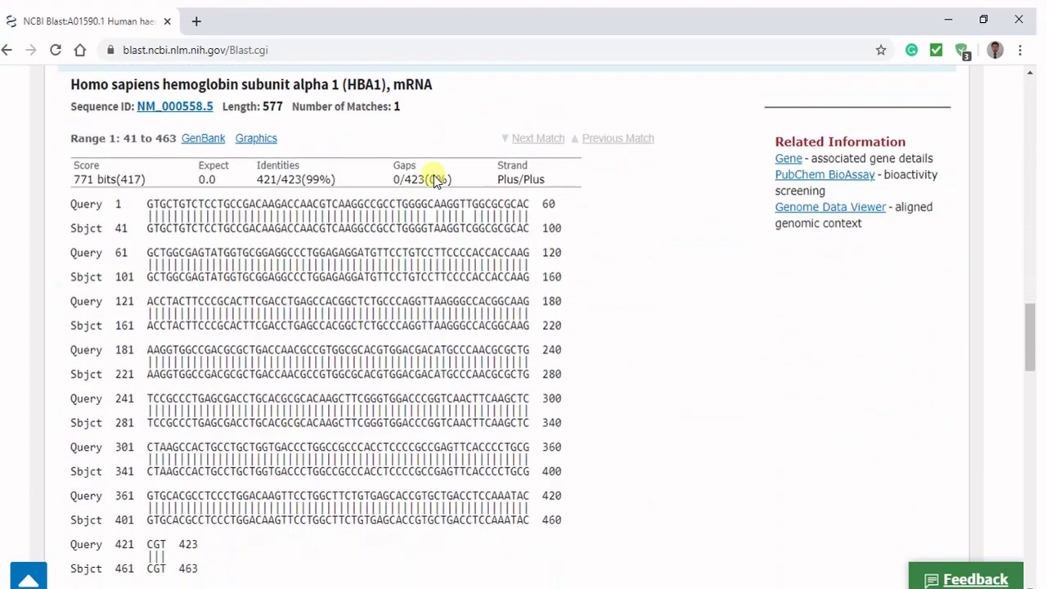
pyautogui.scroll(-7, 434, 176)
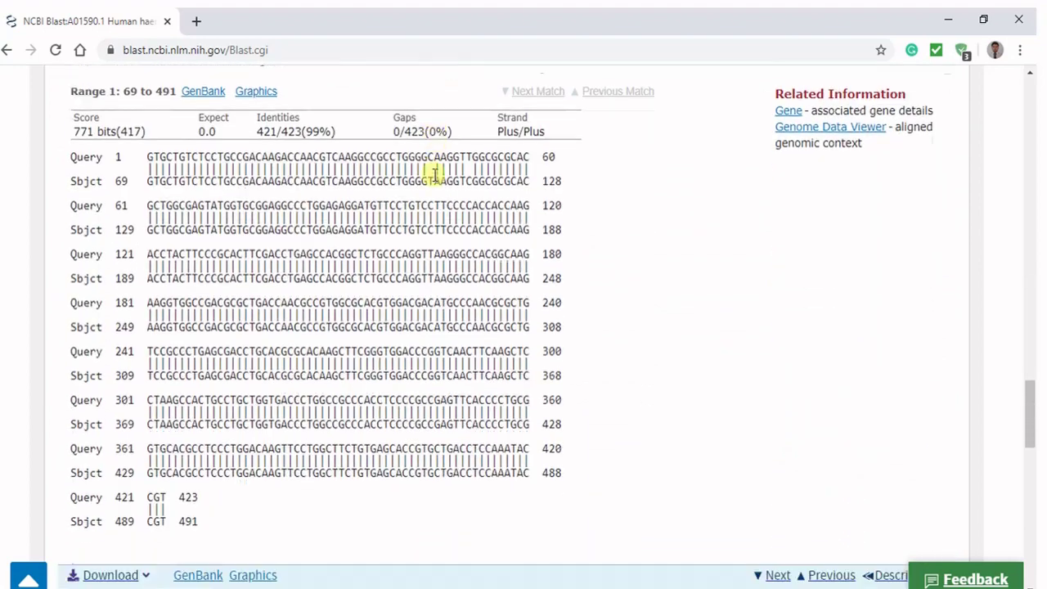
pyautogui.scroll(-7, 434, 177)
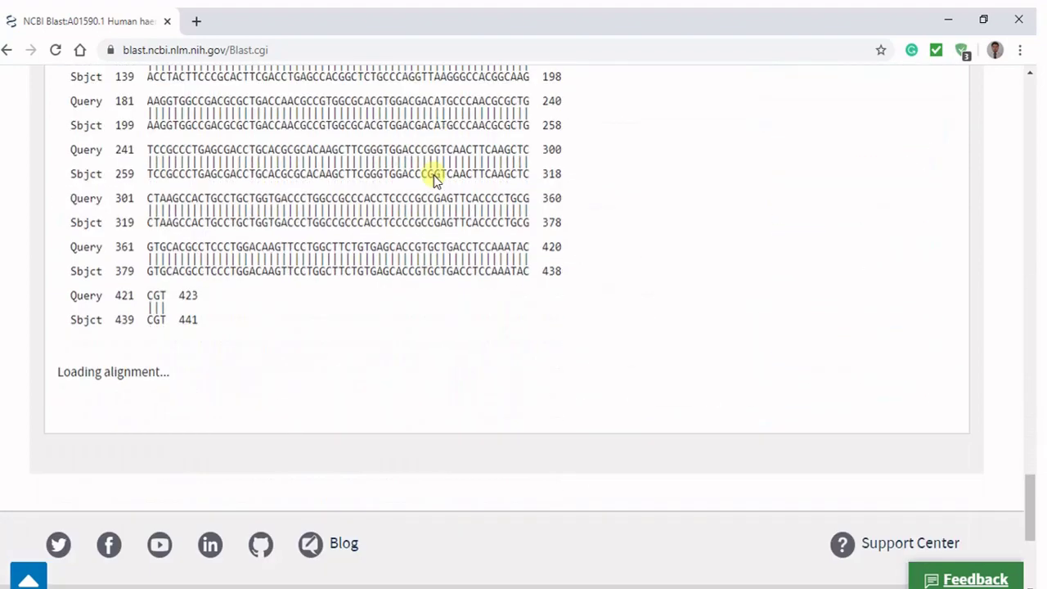
pyautogui.scroll(3, 434, 179)
pyautogui.scroll(6, 435, 179)
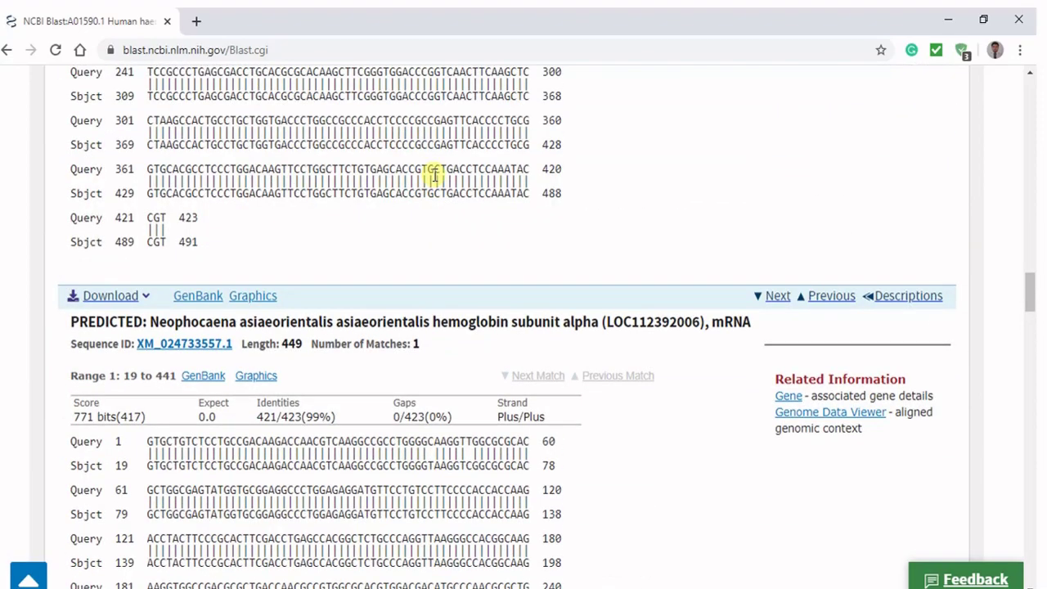
# Step: Return to the Descriptions table and review the full list of hits with their scores, query cover, E value and percent identity
pyautogui.scroll(20, 435, 175)
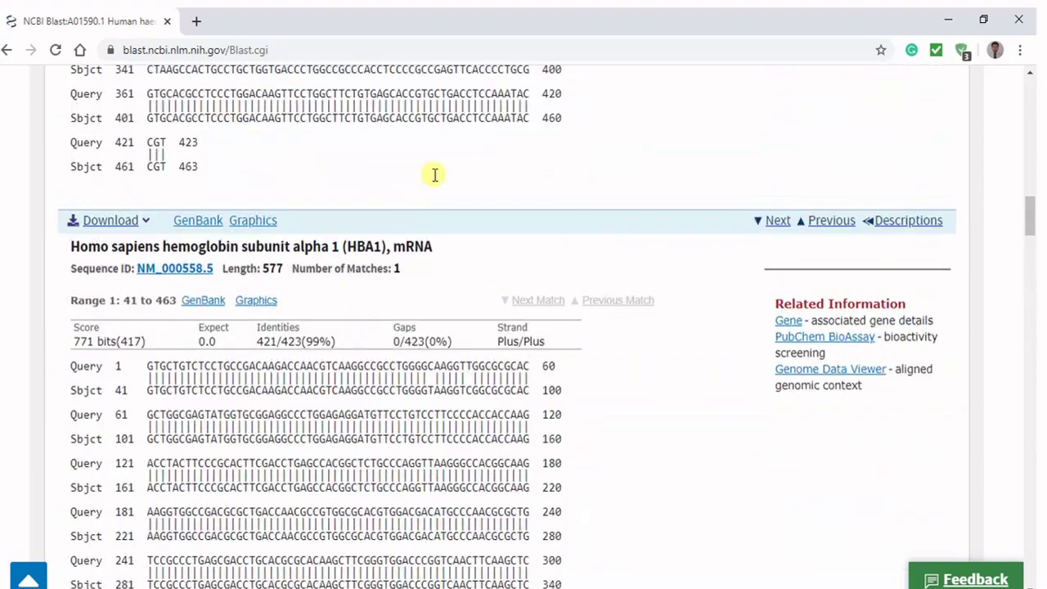
pyautogui.scroll(15, 434, 174)
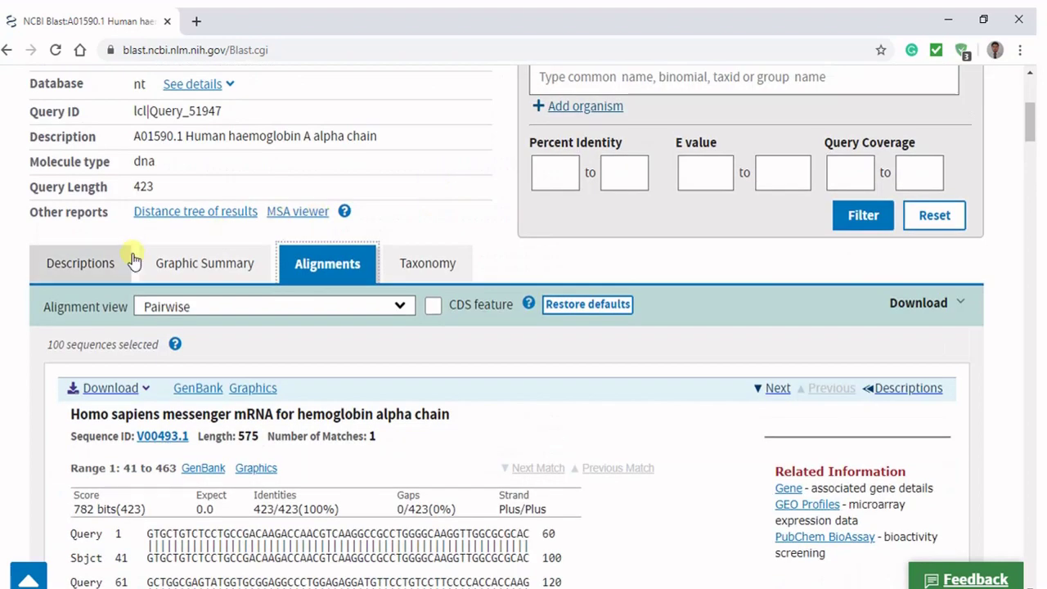
pyautogui.click(99, 267)
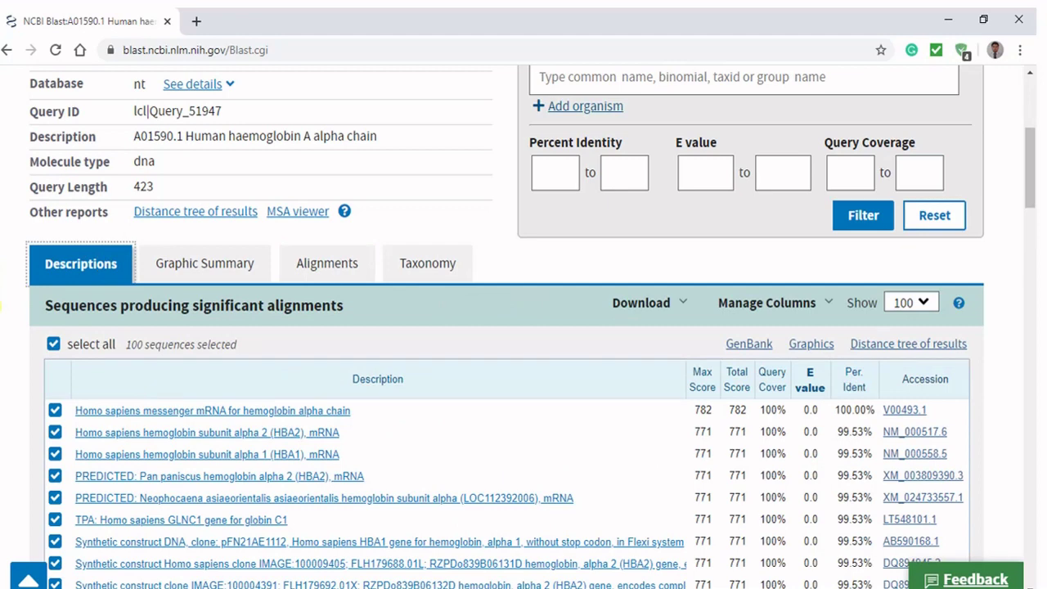
pyautogui.scroll(-2, 2, 305)
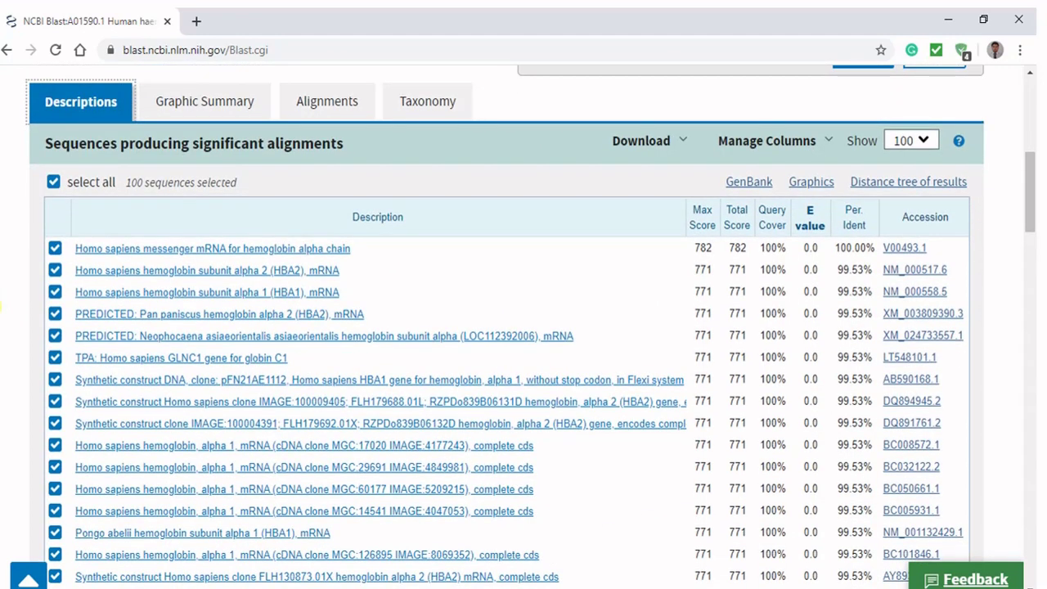
pyautogui.scroll(-5, 1, 305)
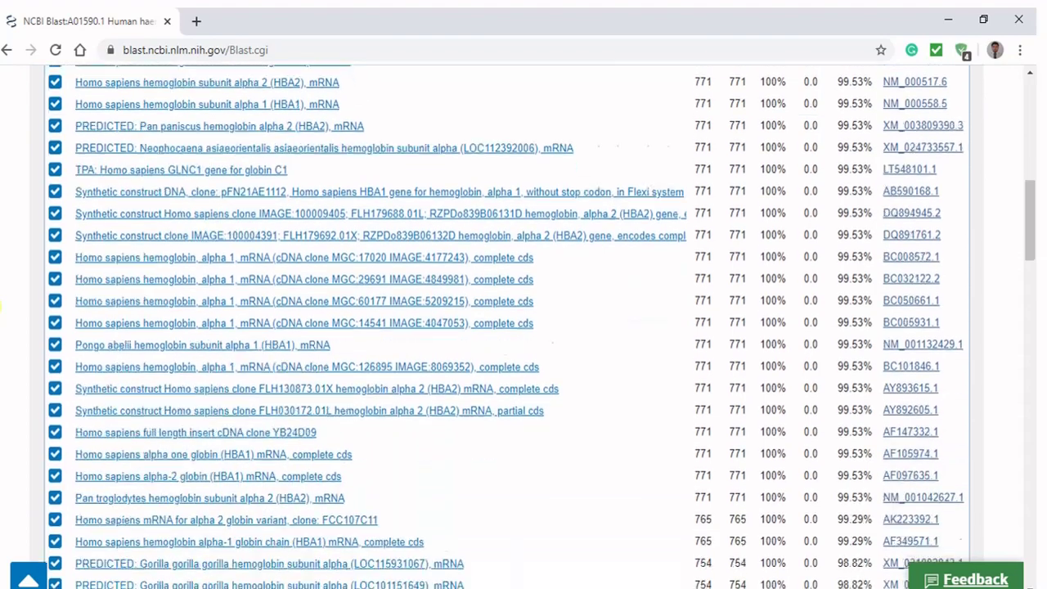
pyautogui.scroll(-6, 1, 313)
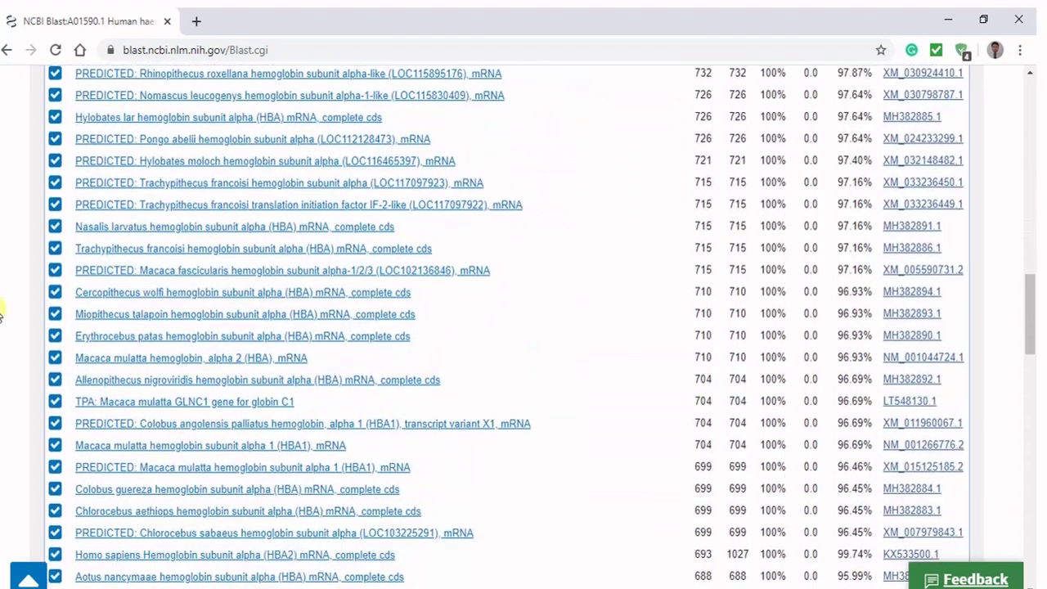
pyautogui.scroll(-7, 1, 313)
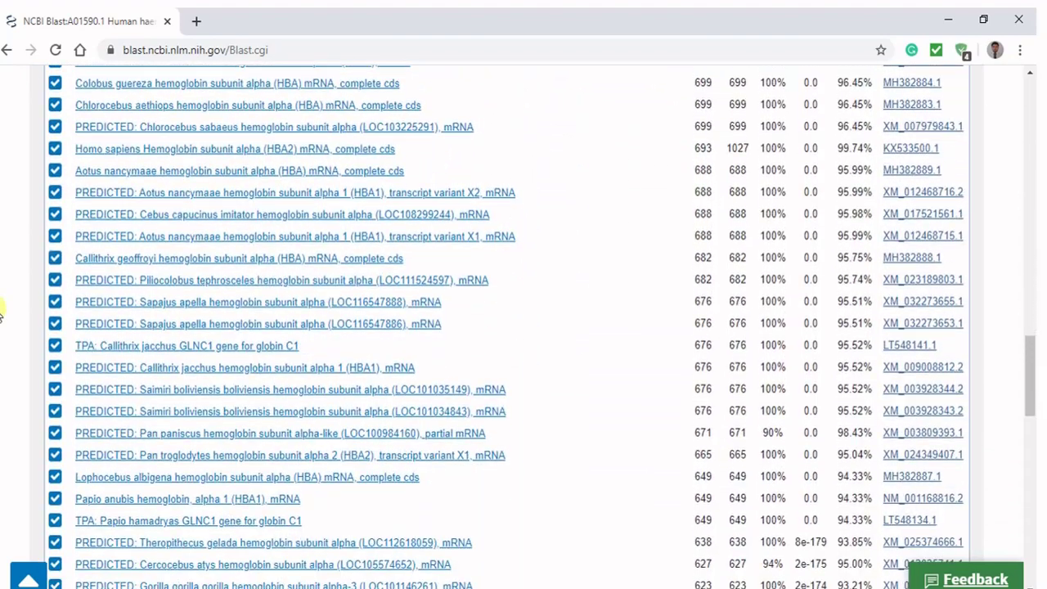
pyautogui.scroll(-5, 2, 313)
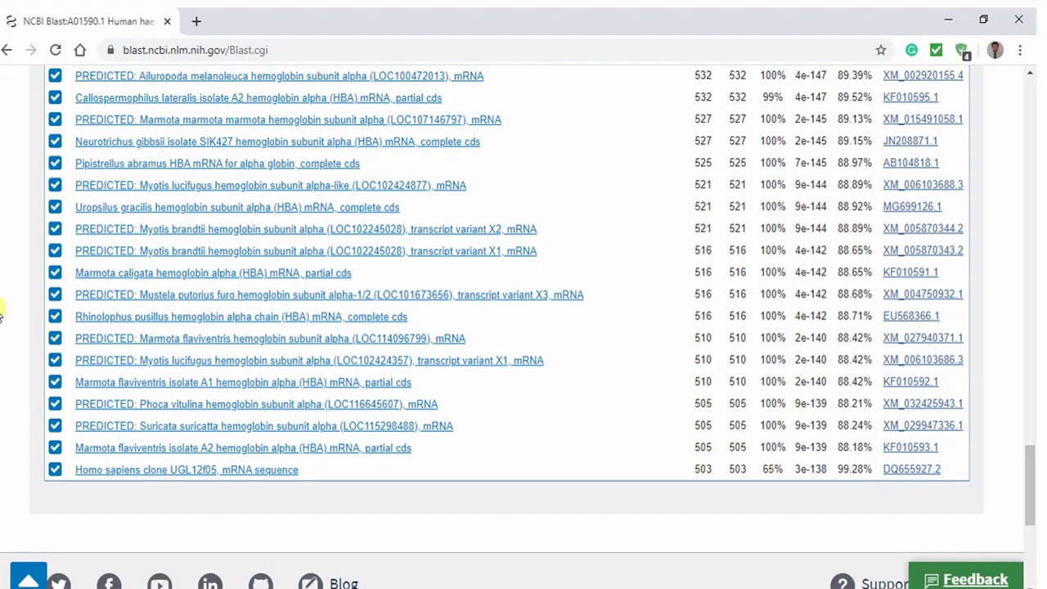
pyautogui.scroll(9, 2, 313)
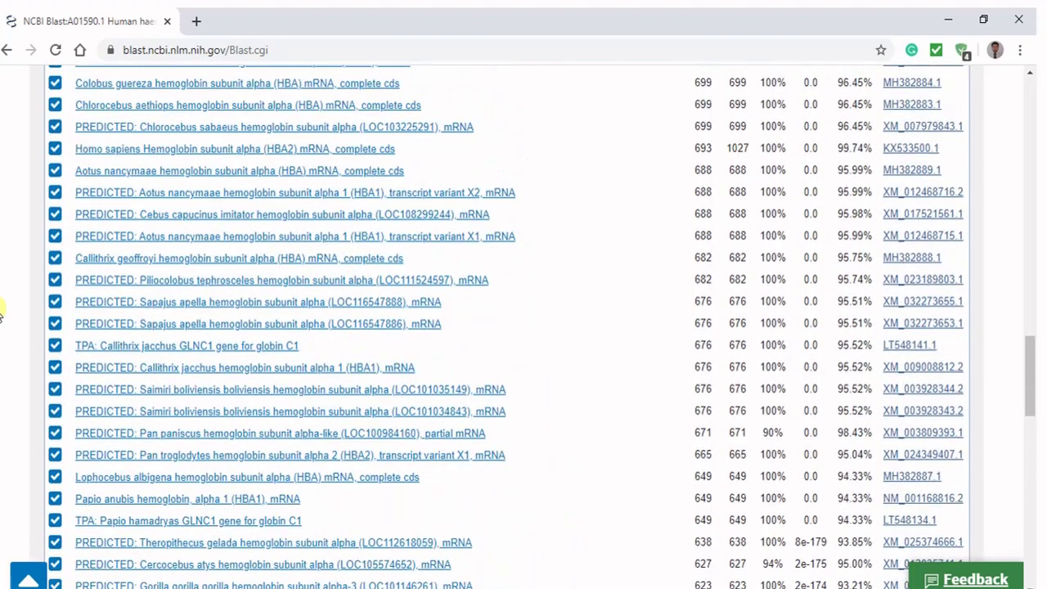
pyautogui.scroll(10, 2, 314)
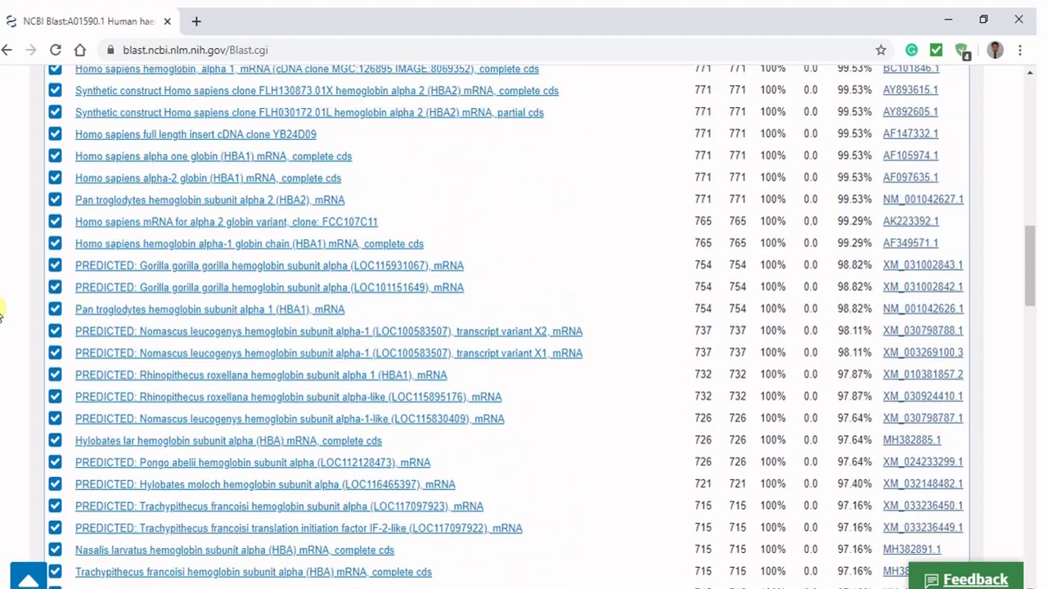
pyautogui.scroll(3, 2, 314)
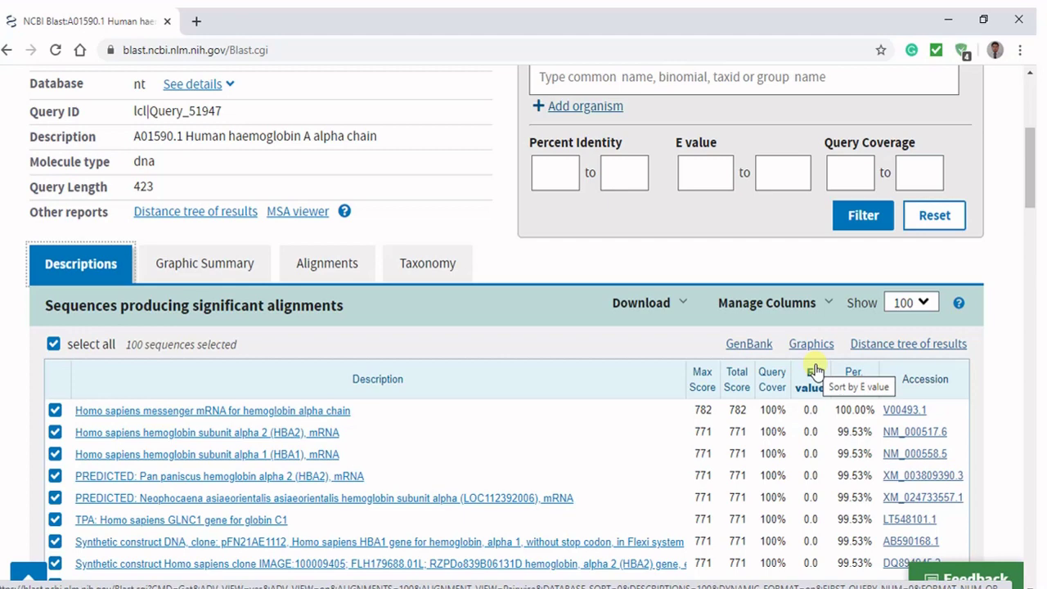
# Step: Reopen the search summary and examine its database, Karlin-Altschul and results statistics
pyautogui.scroll(5, 545, 407)
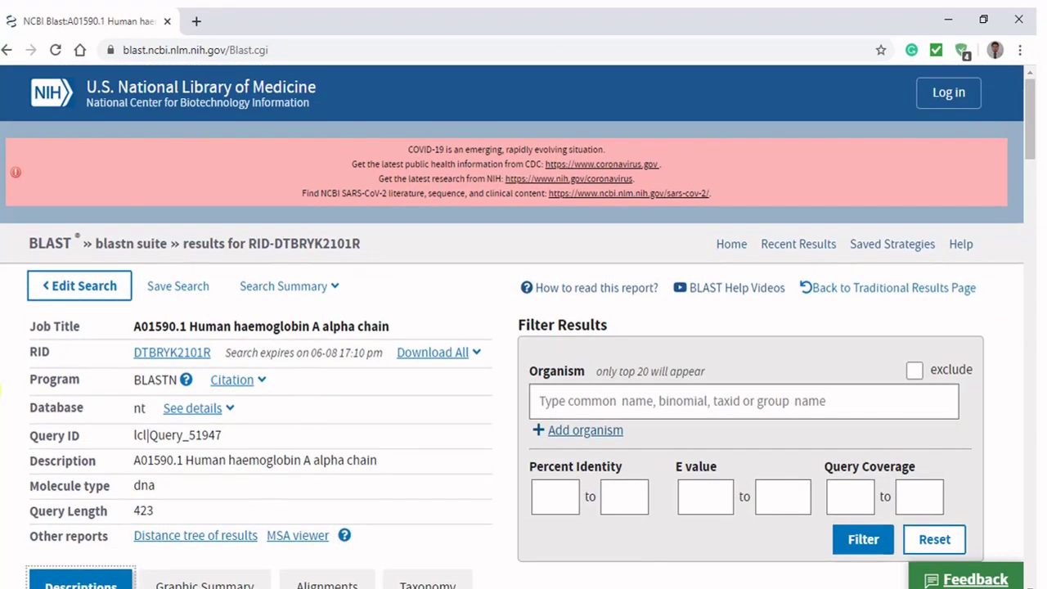
pyautogui.click(333, 286)
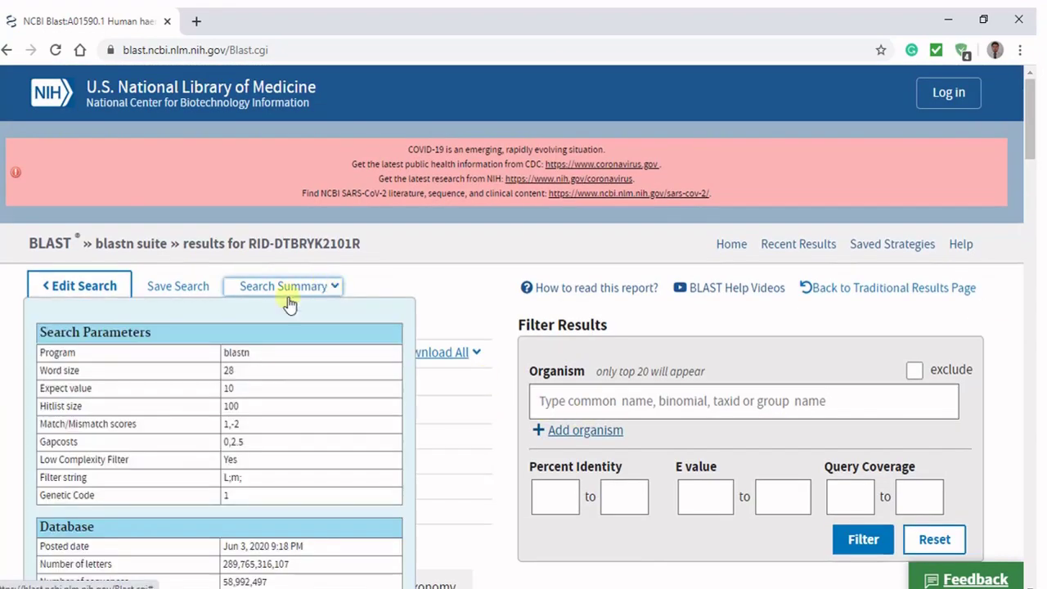
pyautogui.scroll(-5, 274, 437)
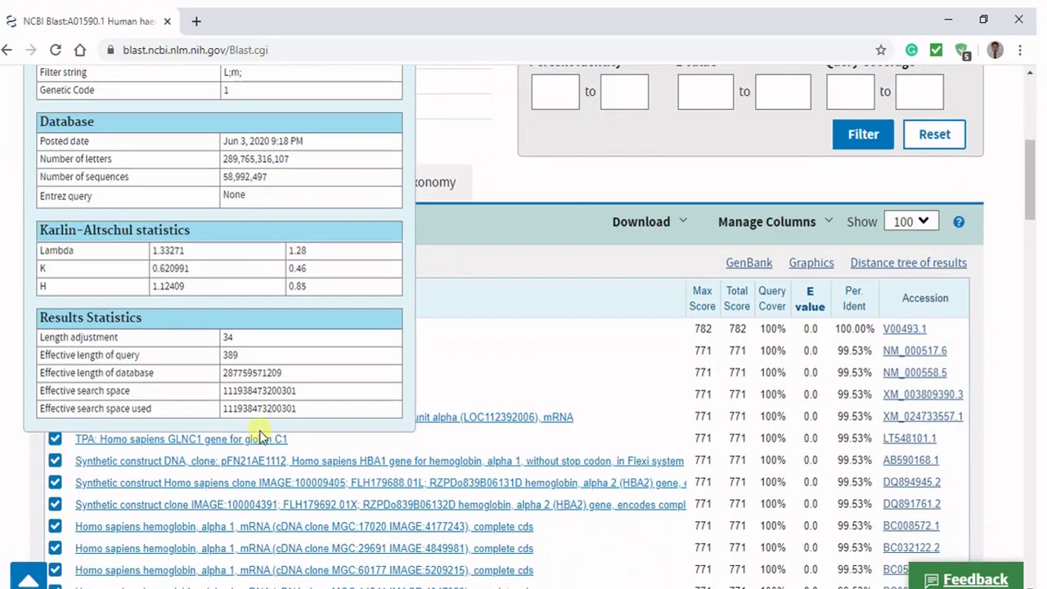
# Step: Highlight the number of sequences in the search summary's database section, close the summary and highlight the query length
pyautogui.scroll(1, 249, 353)
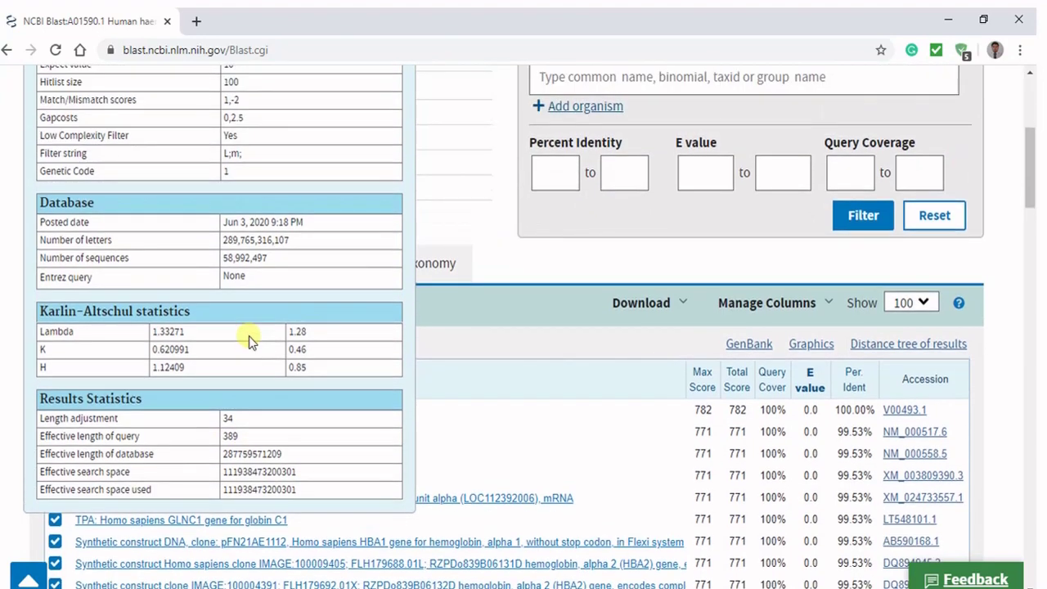
pyautogui.moveTo(223, 260); pyautogui.dragTo(281, 259)
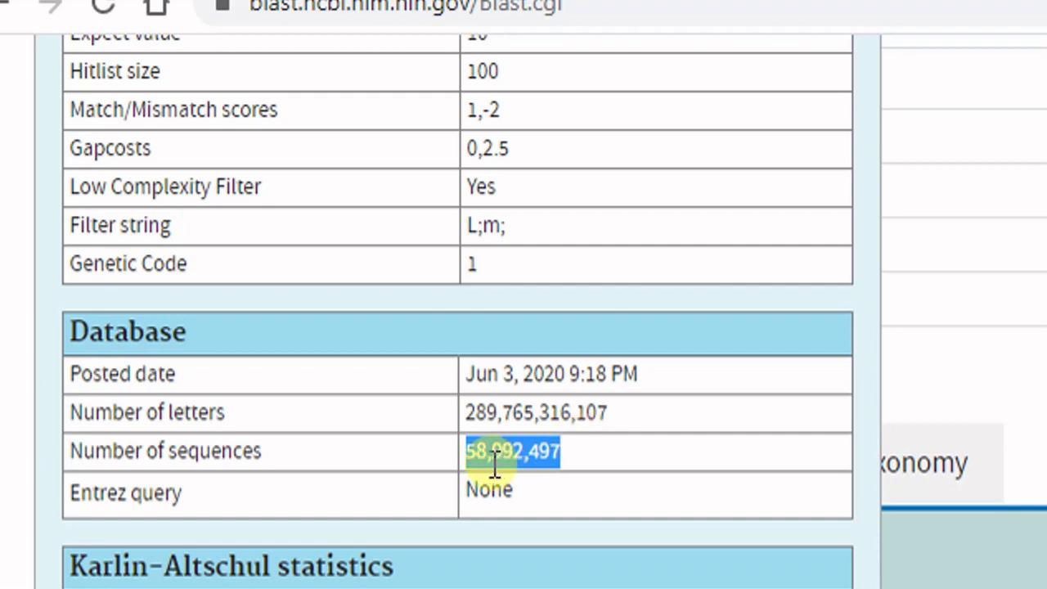
pyautogui.click(2, 487)
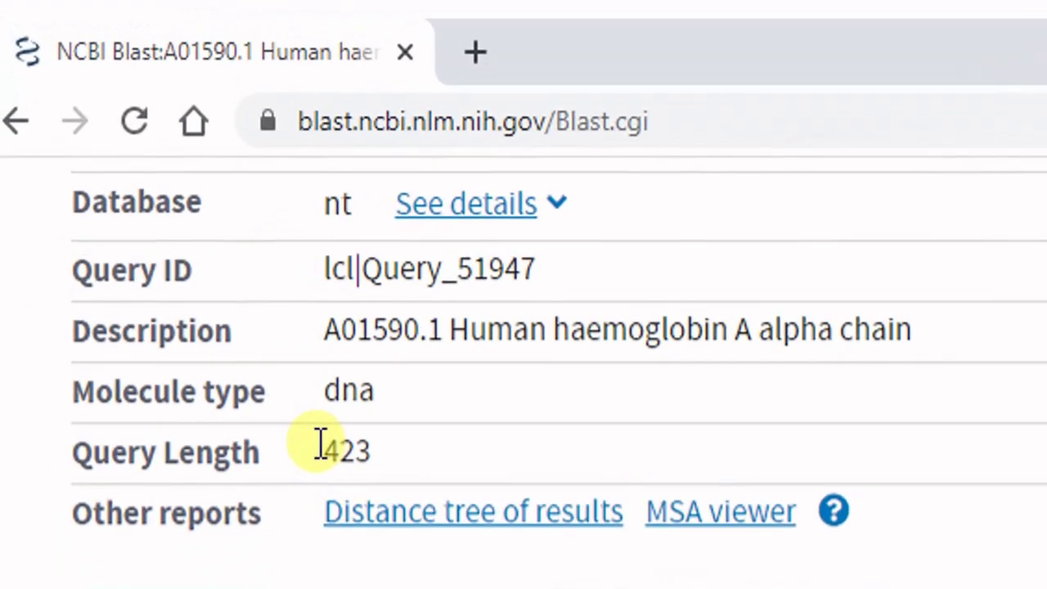
pyautogui.moveTo(321, 448); pyautogui.dragTo(373, 435)
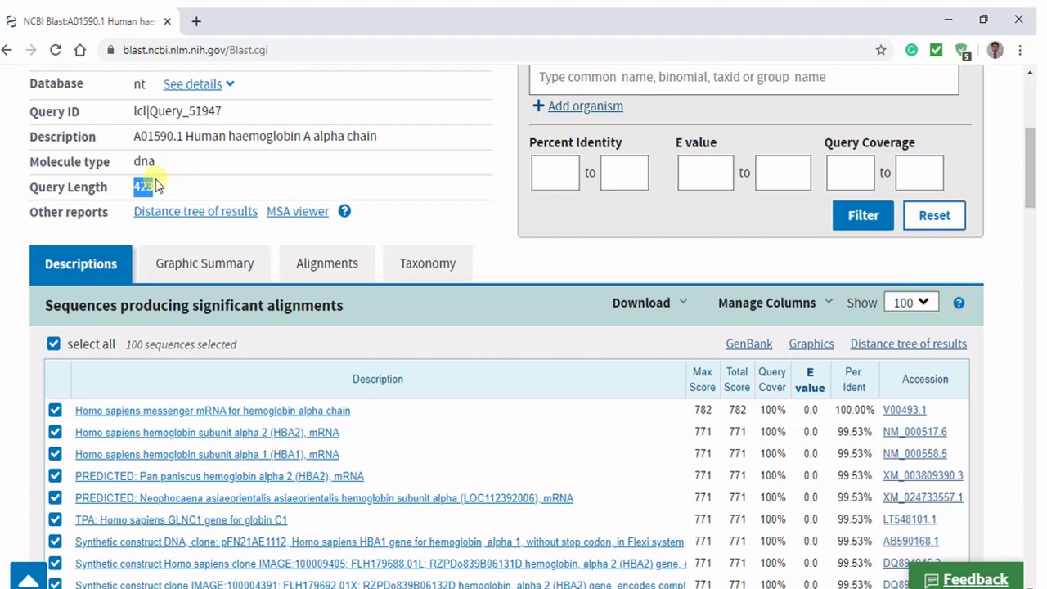
# Step: Open the distance tree of results report in a separate browser tab and switch to it
pyautogui.keyDown('ctrl'); pyautogui.click(196, 211); pyautogui.keyUp('ctrl')
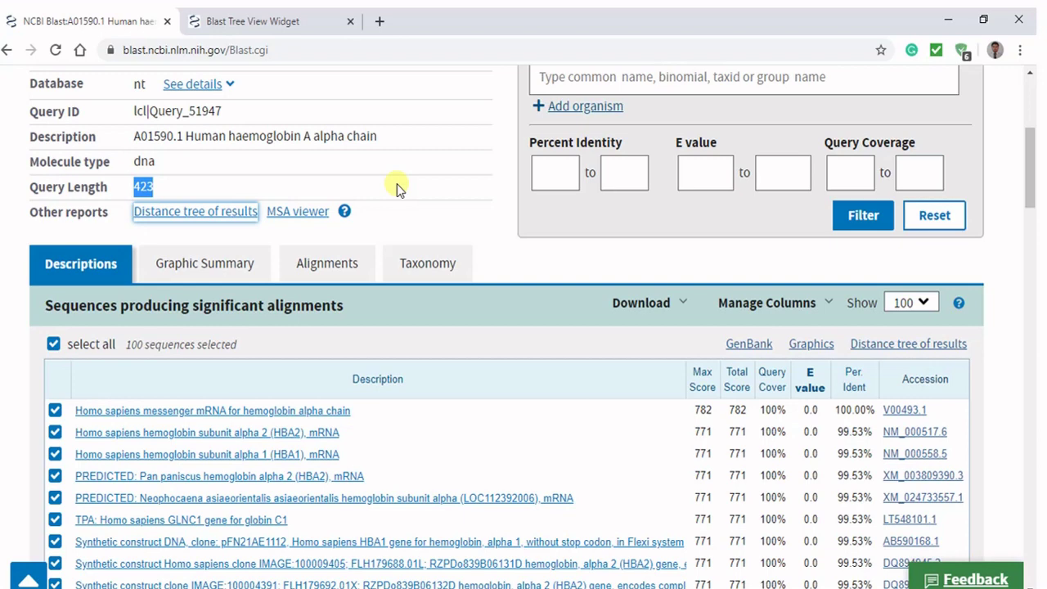
pyautogui.click(235, 213)
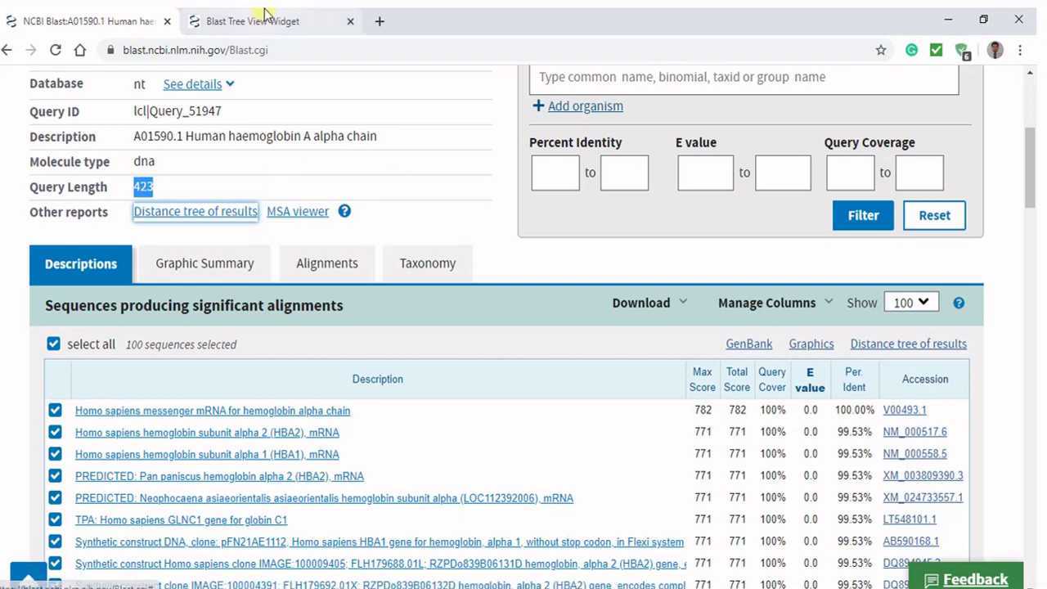
pyautogui.click(265, 16)
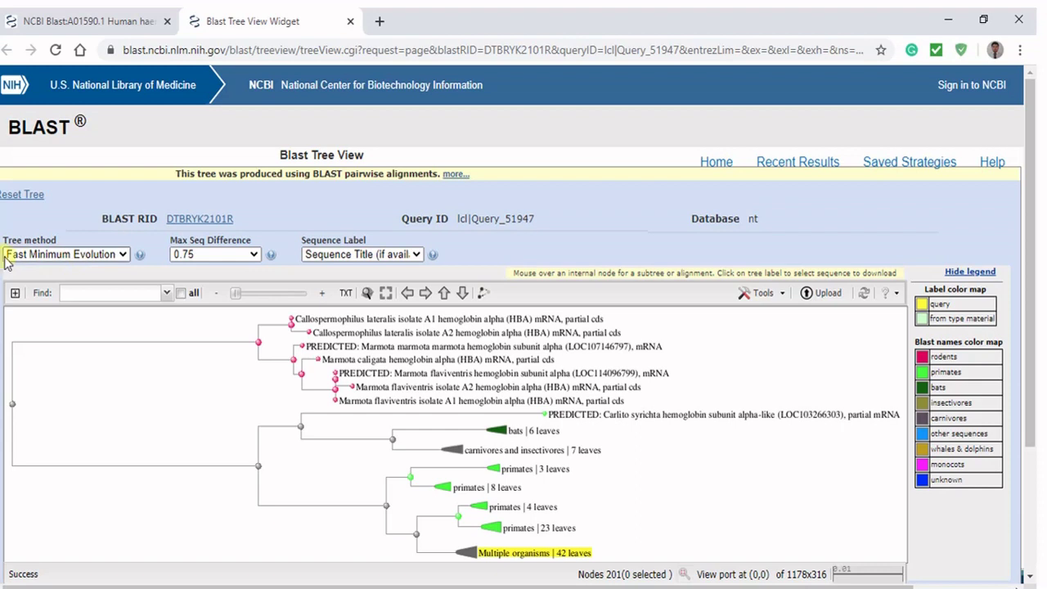
# Step: Change the tree method to Neighbor Joining and view the whole redrawn tree
pyautogui.click(85, 256)
pyautogui.click(63, 283)
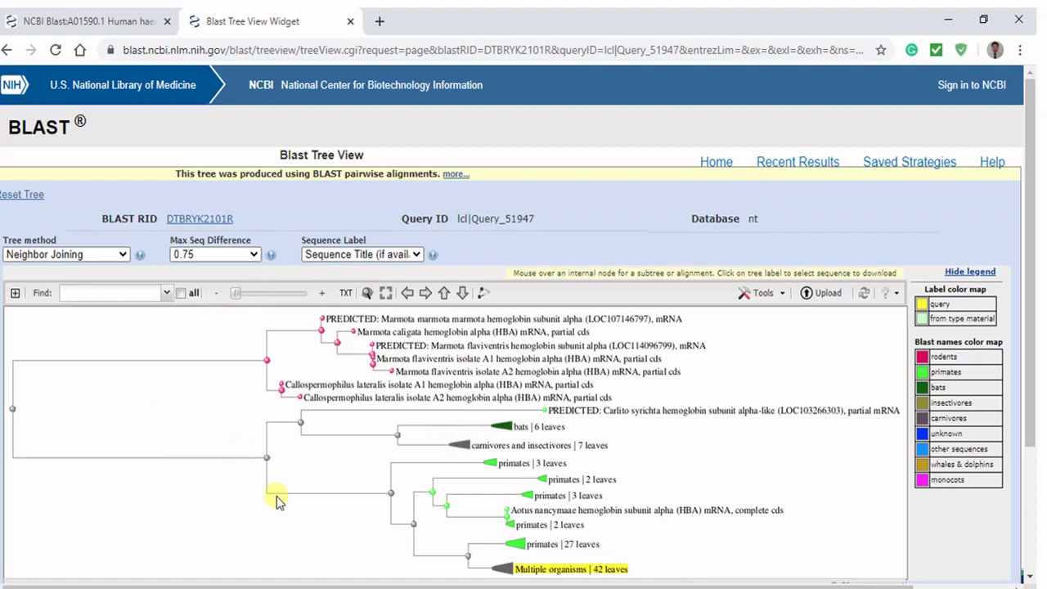
pyautogui.scroll(-1, 277, 501)
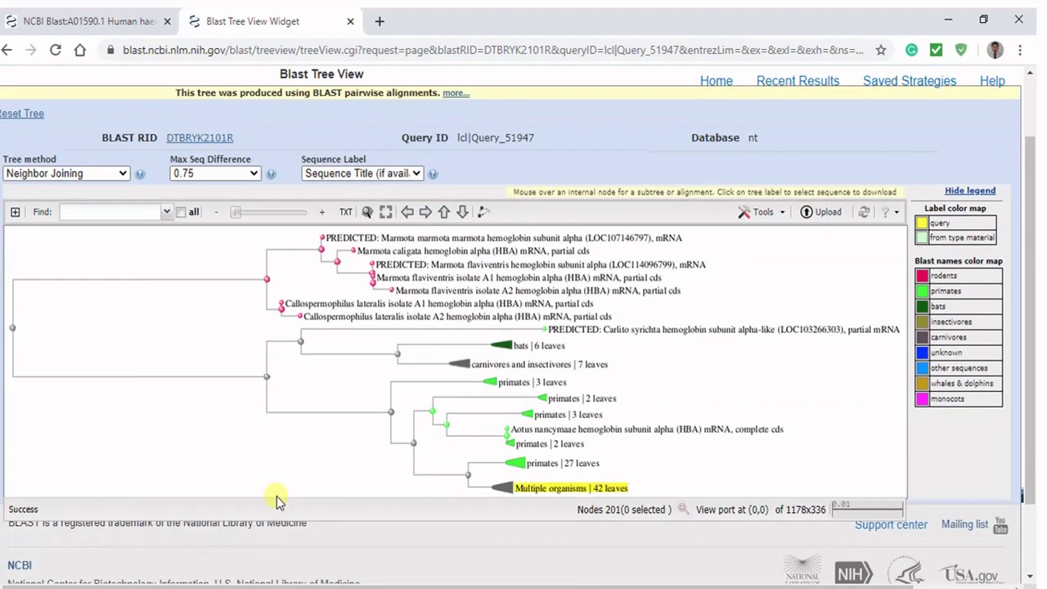